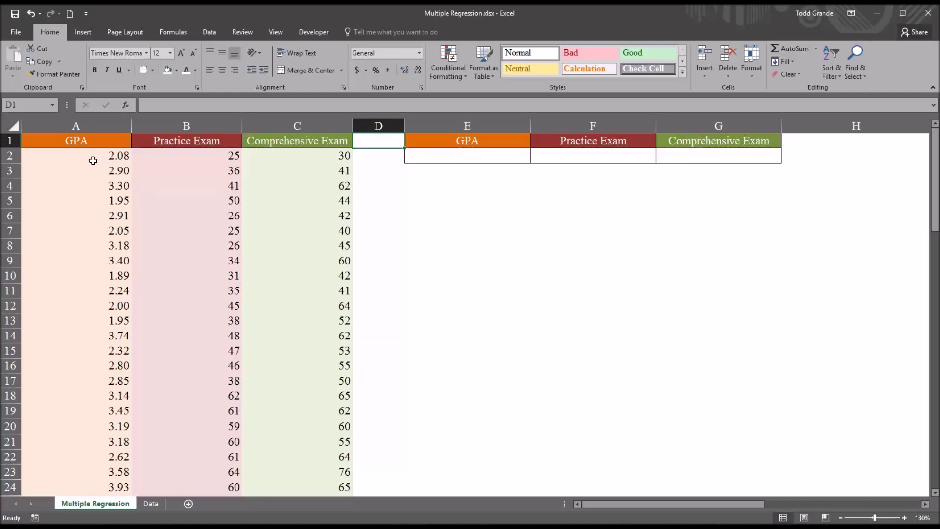
Step: Review the GPA, Practice Exam and Comprehensive Exam columns and their first-row values
click(74, 141)
click(161, 141)
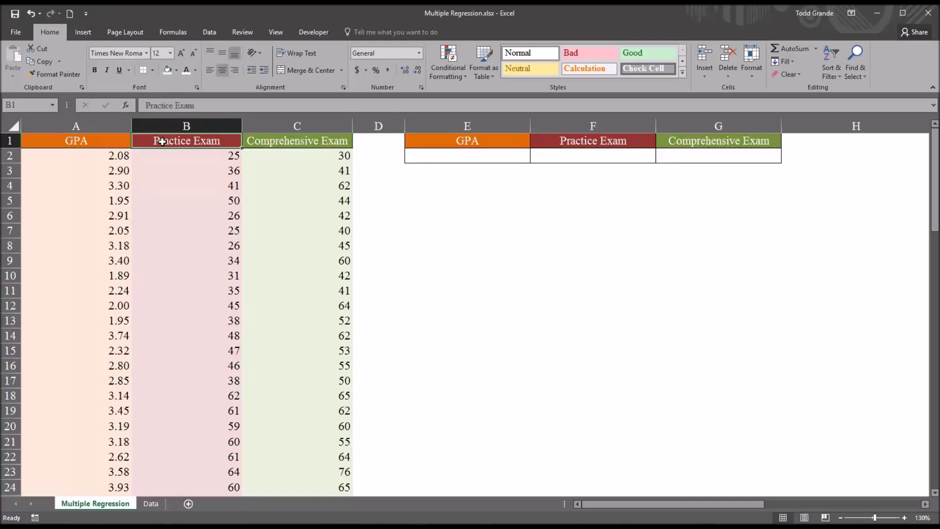
click(271, 141)
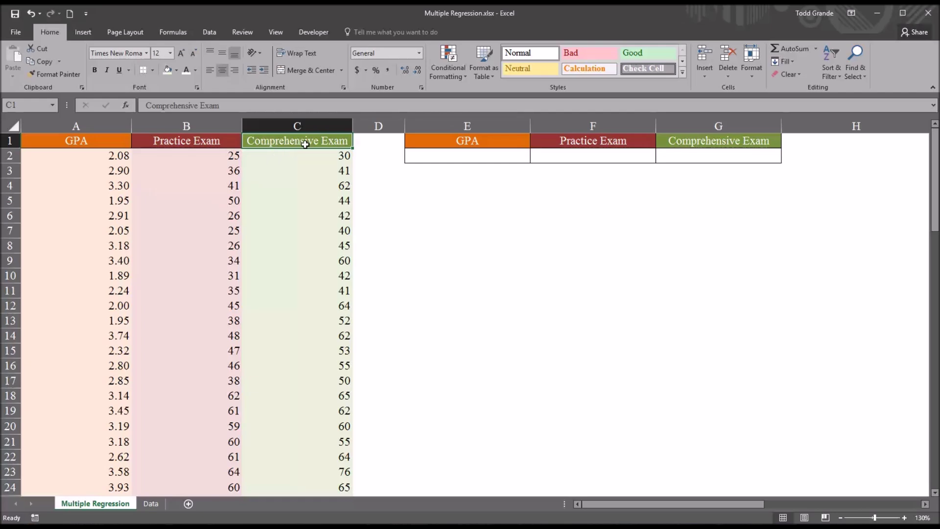
click(71, 162)
click(163, 158)
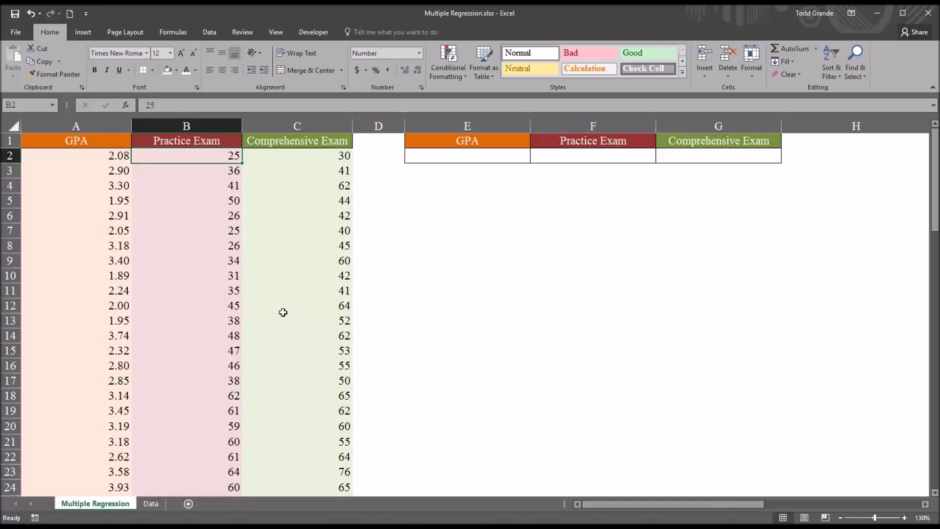
click(86, 155)
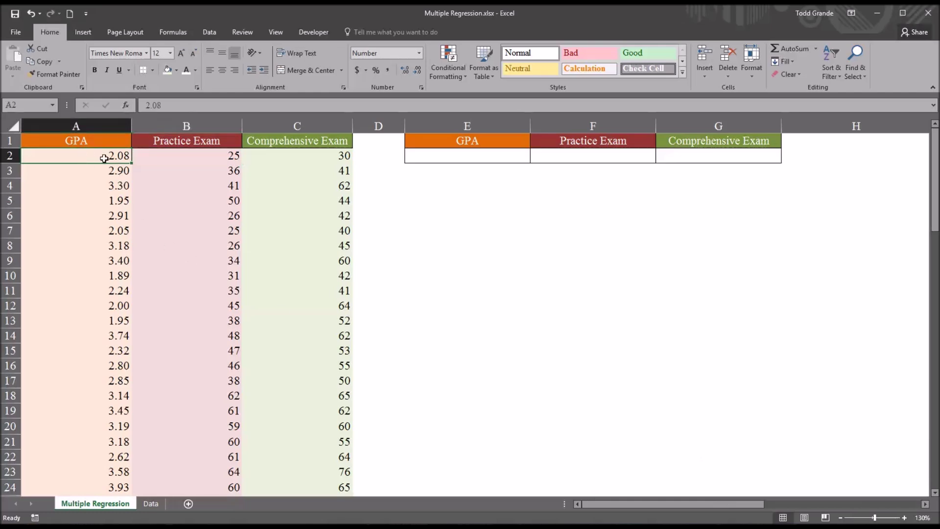
click(148, 158)
click(280, 158)
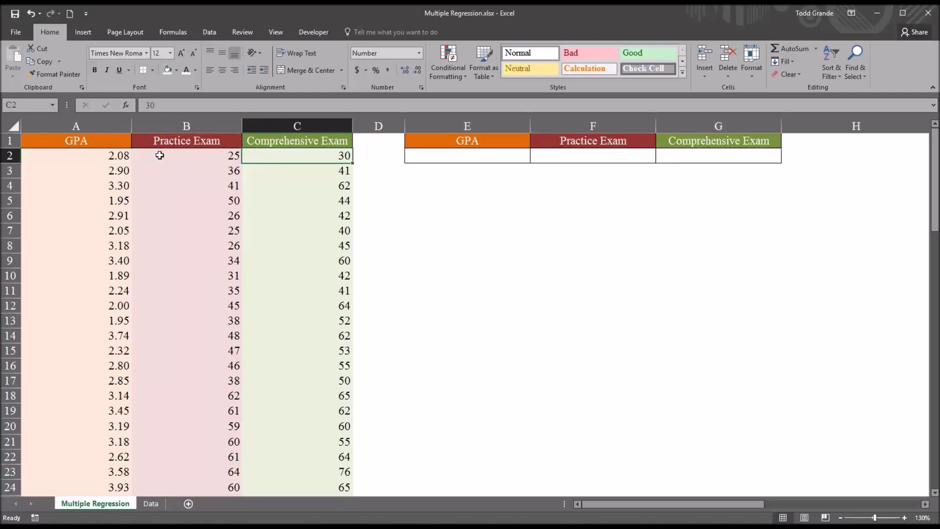
click(159, 154)
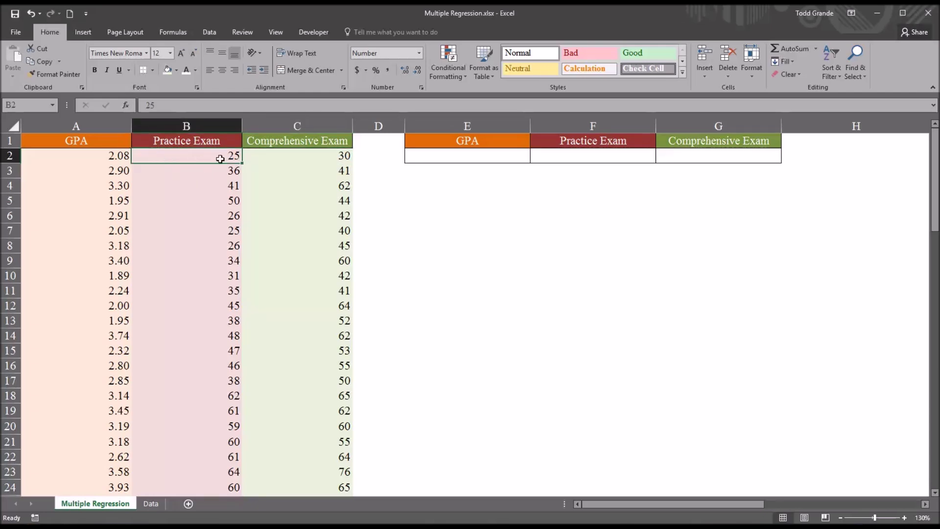
click(275, 158)
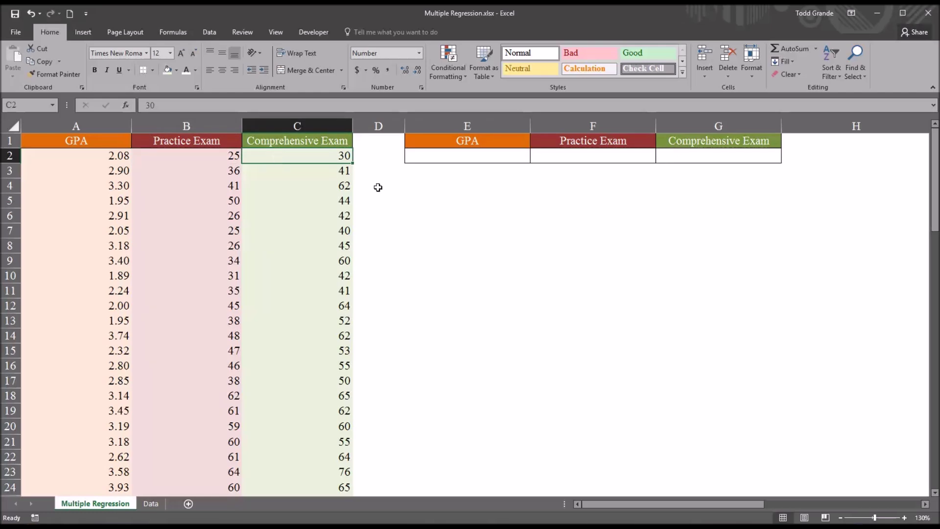
key(Up)
key(Right)
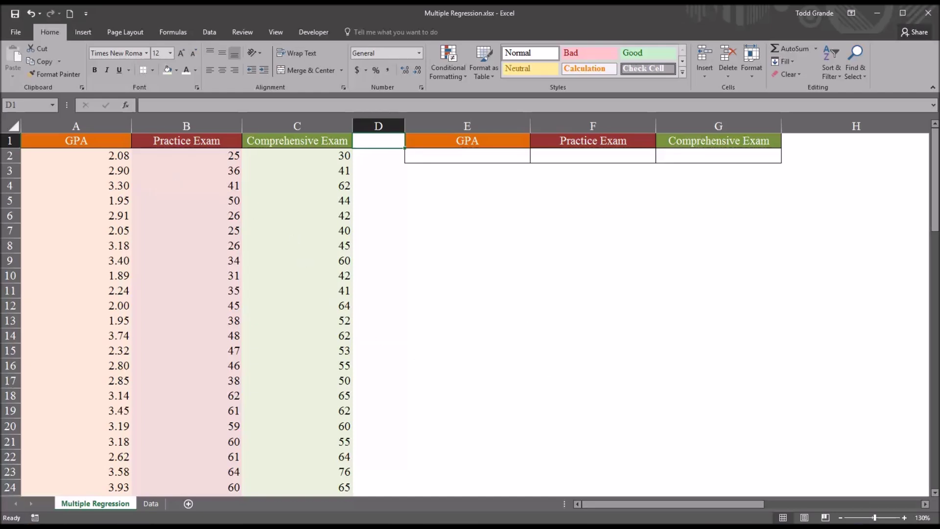
Step: Confirm in File > Options > Add-ins that Analysis ToolPak is enabled, leaving it unchanged
click(209, 34)
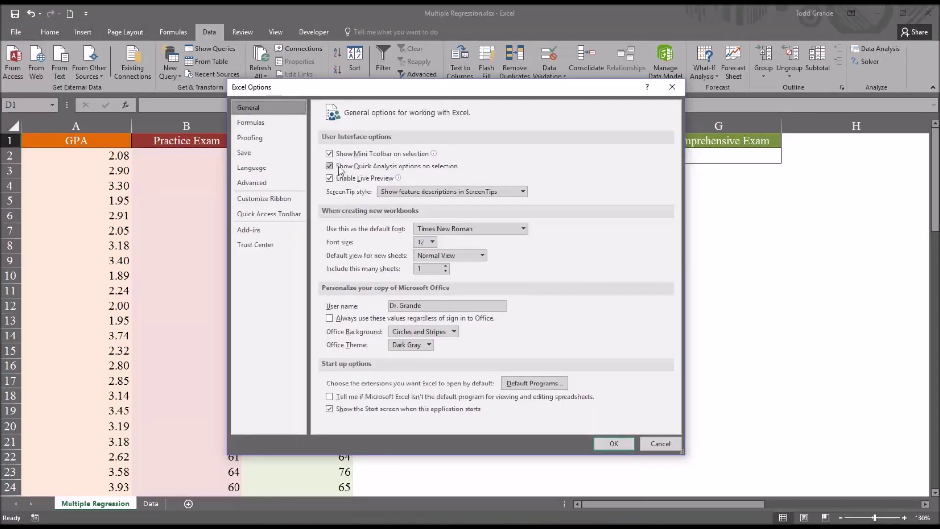
click(263, 231)
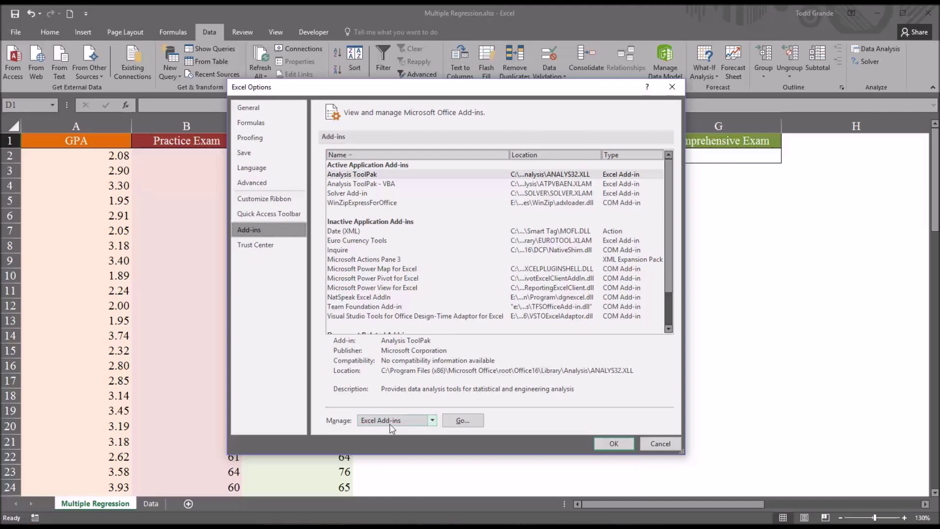
click(461, 421)
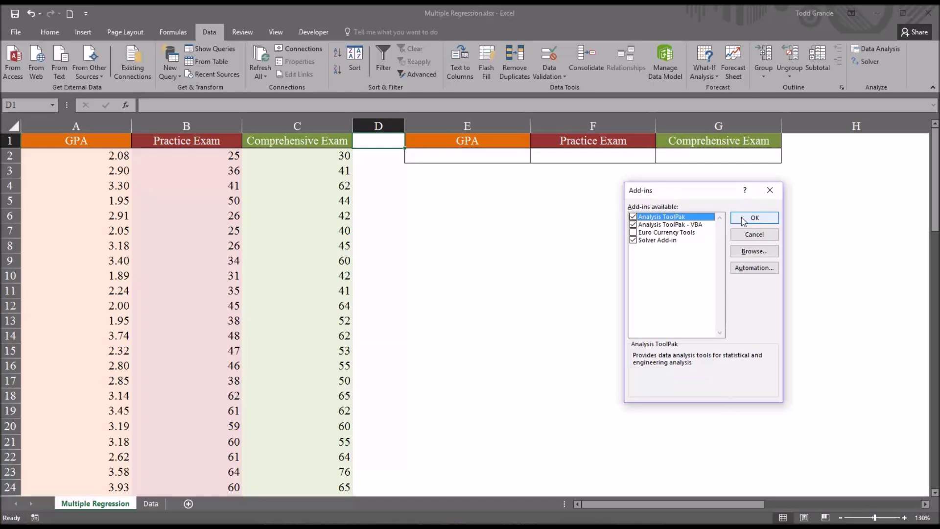
click(745, 237)
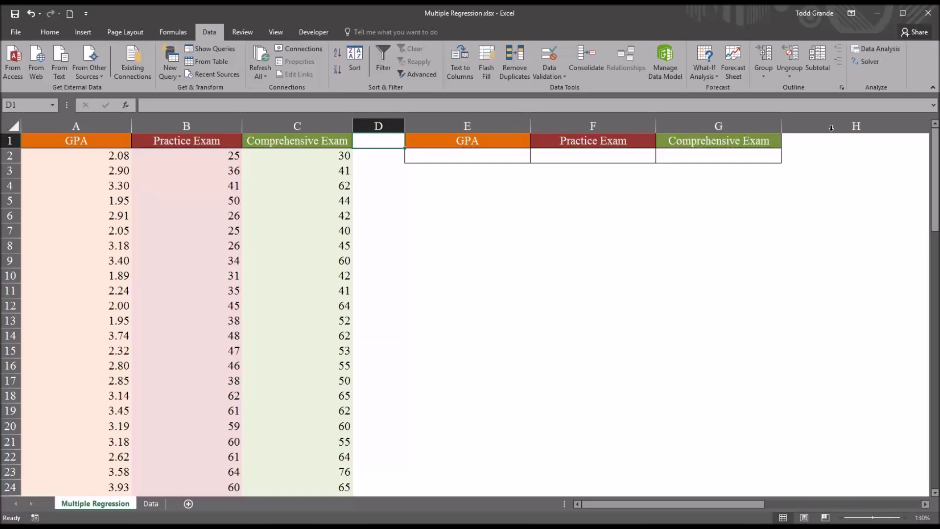
Step: Start a Regression analysis from the Data Analysis tools
click(877, 48)
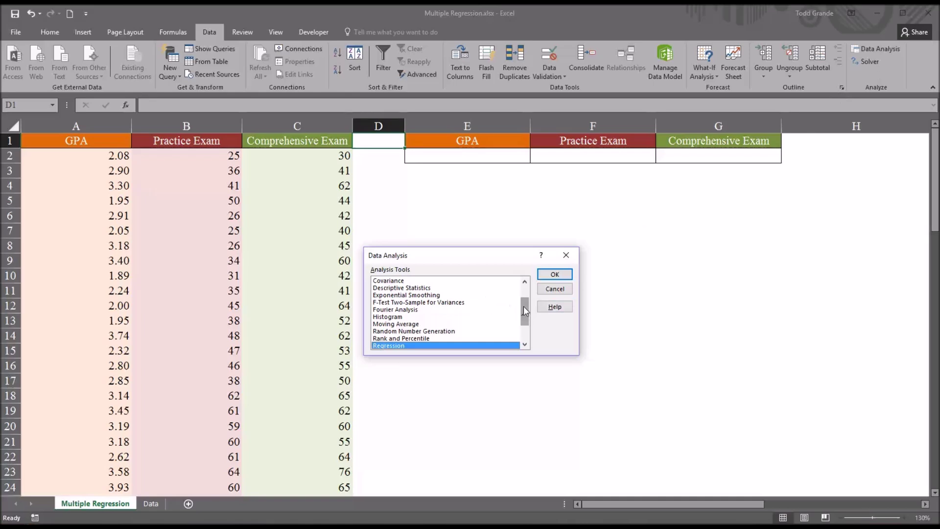
mouse_move(523, 306)
mouse_down()
mouse_move(525, 290)
mouse_move(521, 325)
mouse_up()
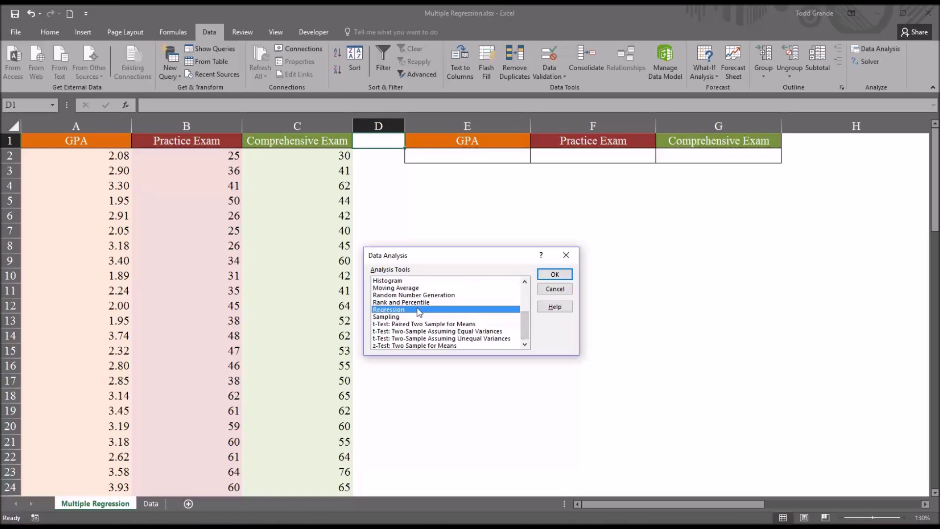
click(552, 276)
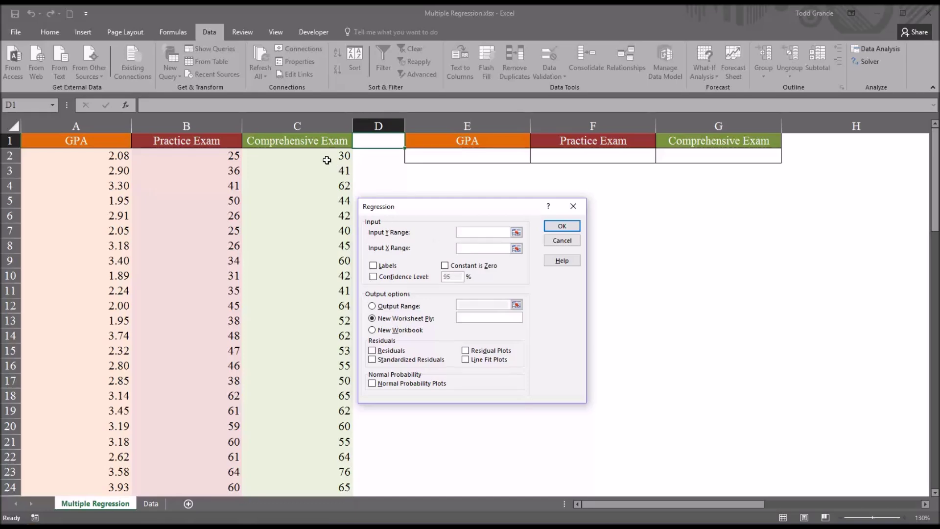
Step: Set Input Y Range to the Comprehensive Exam column C1:C51
drag(283, 144, 293, 485)
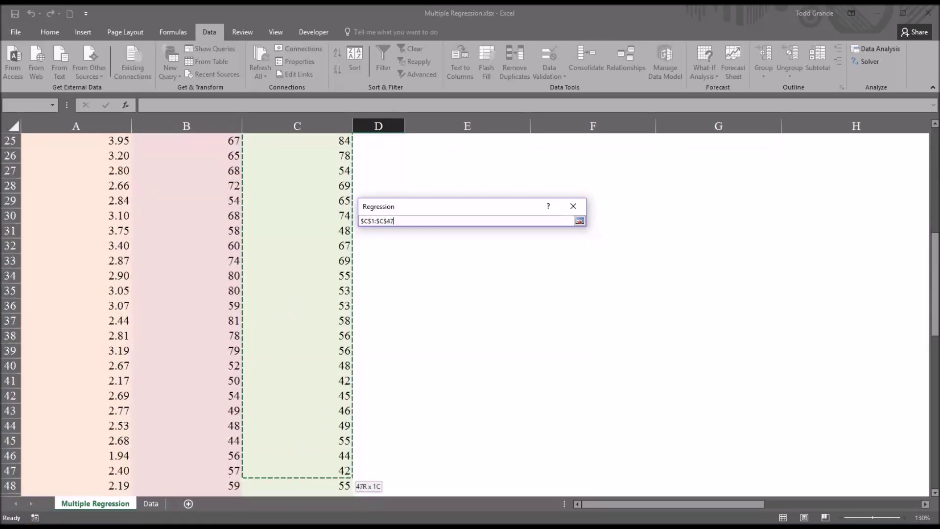
drag(288, 482, 287, 474)
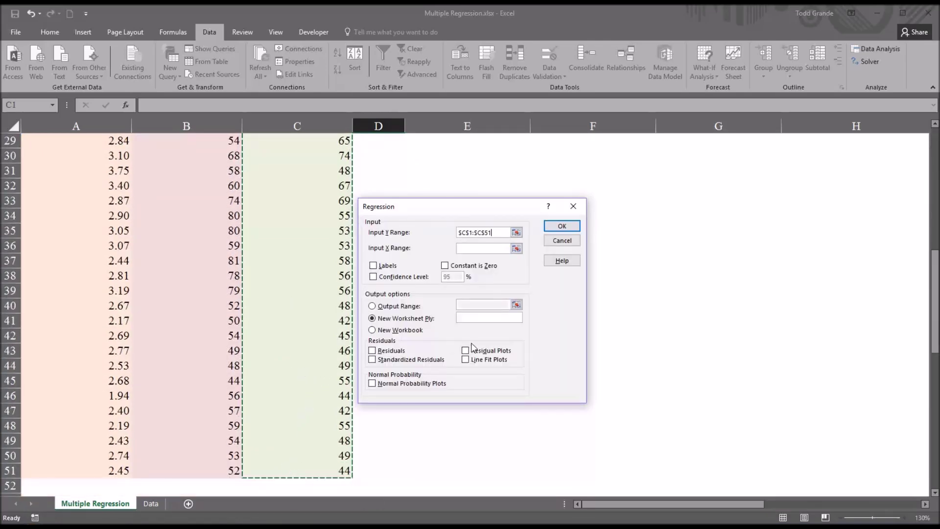
drag(935, 321, 938, 179)
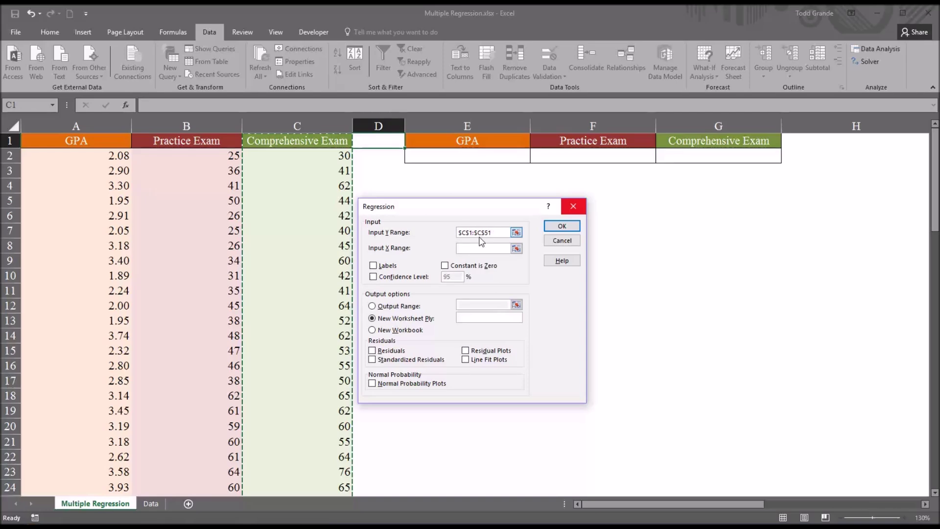
click(471, 249)
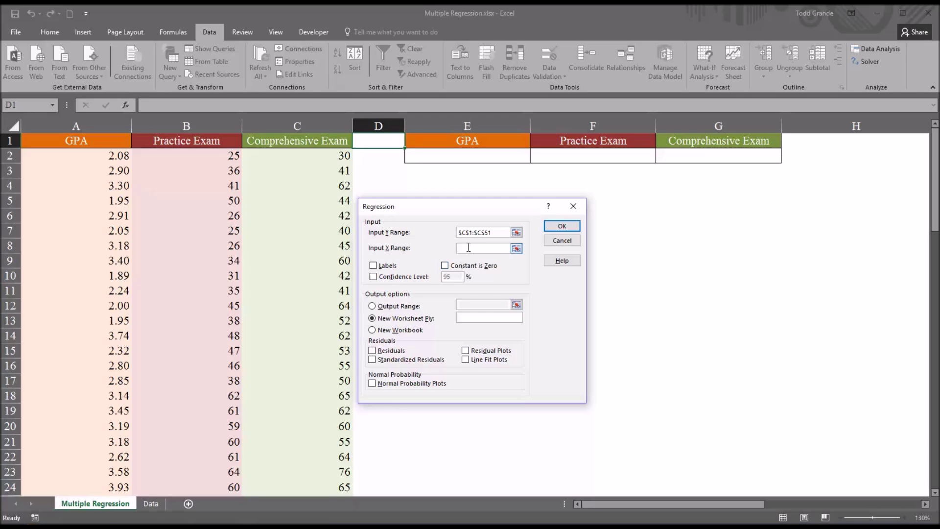
Step: Set Input X Range to GPA and Practice Exam, A1:B51
drag(78, 140, 190, 503)
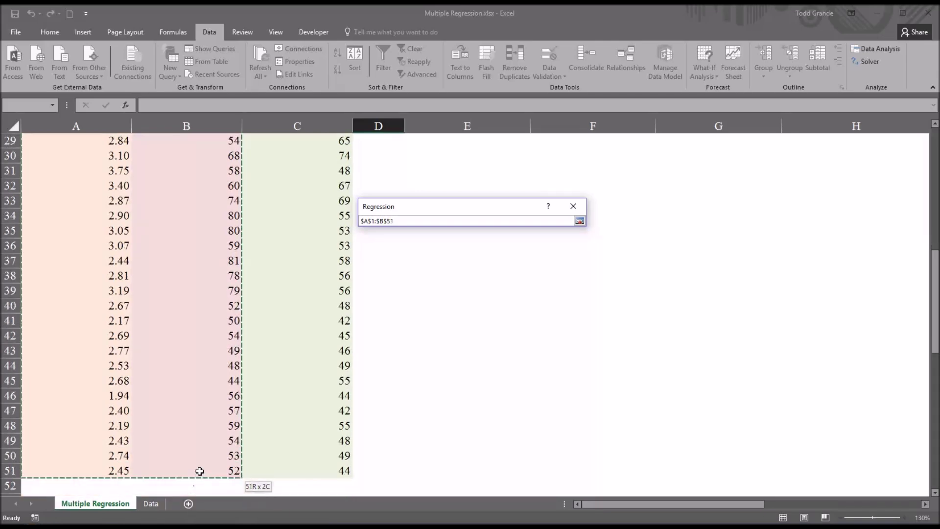
drag(189, 503, 199, 474)
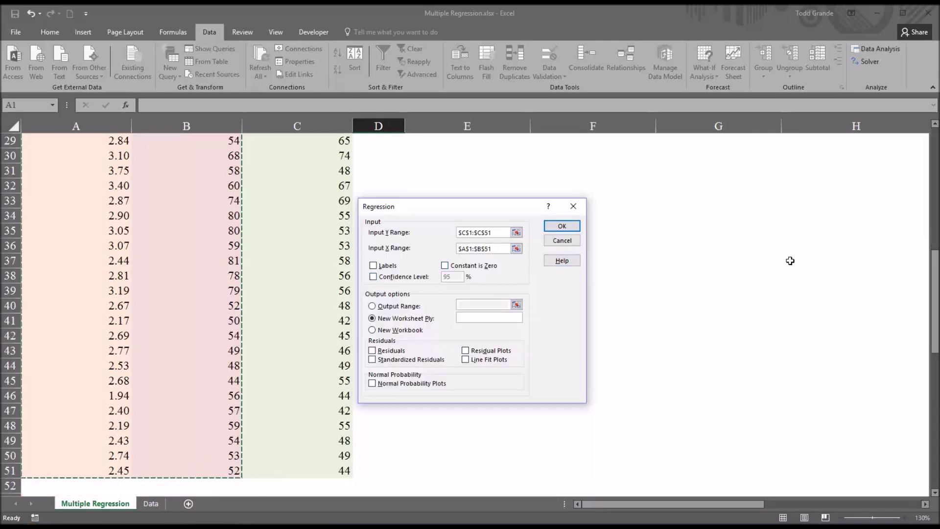
mouse_move(934, 288)
mouse_down()
mouse_move(921, 233)
mouse_move(920, 144)
mouse_up()
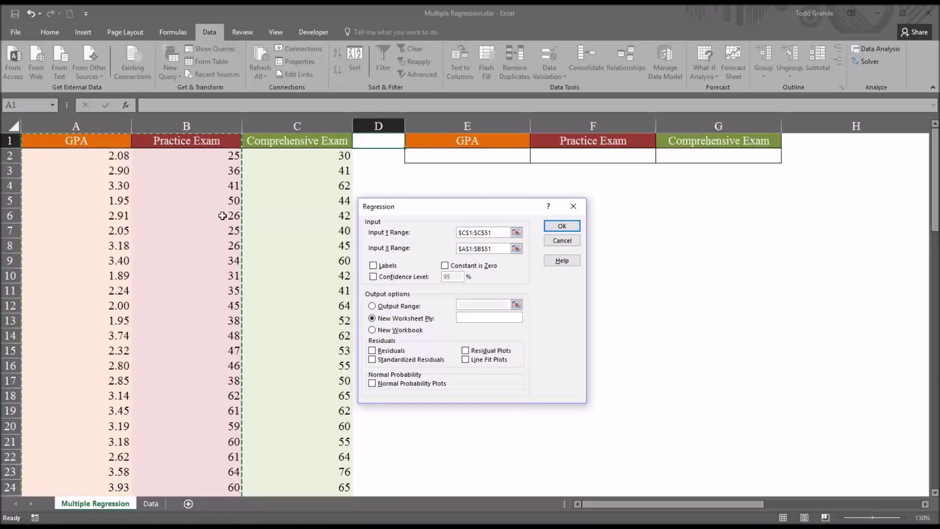
drag(497, 248, 452, 248)
click(492, 248)
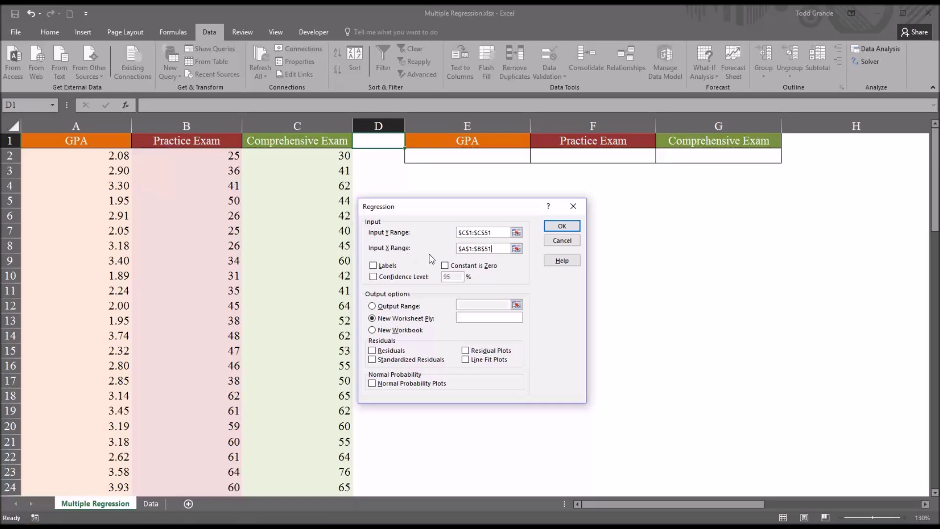
Step: Enable Labels and 95% confidence, and place the output on this sheet at E4
click(478, 233)
click(374, 265)
click(373, 277)
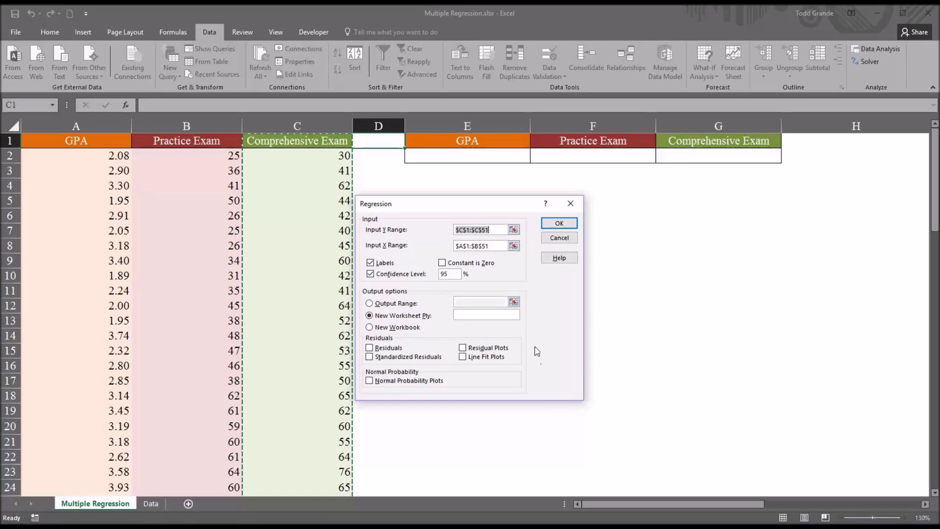
click(369, 304)
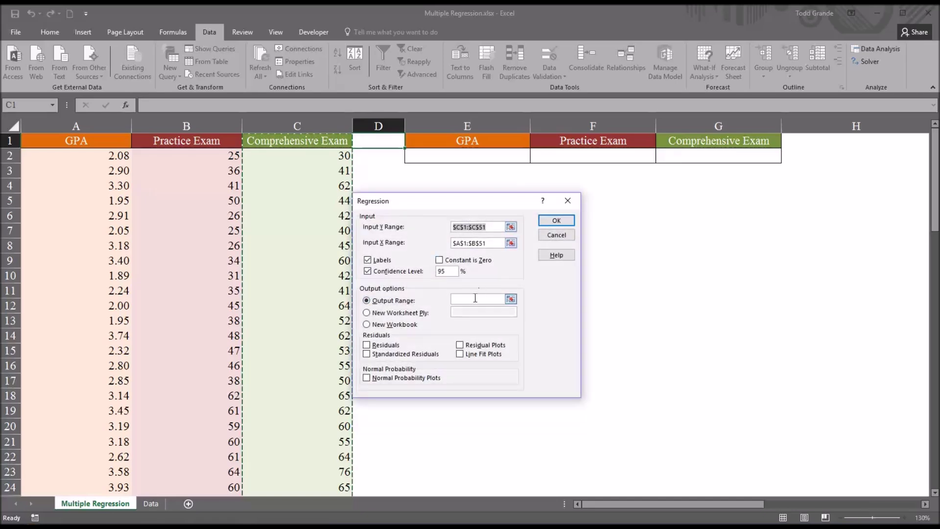
drag(464, 203, 610, 227)
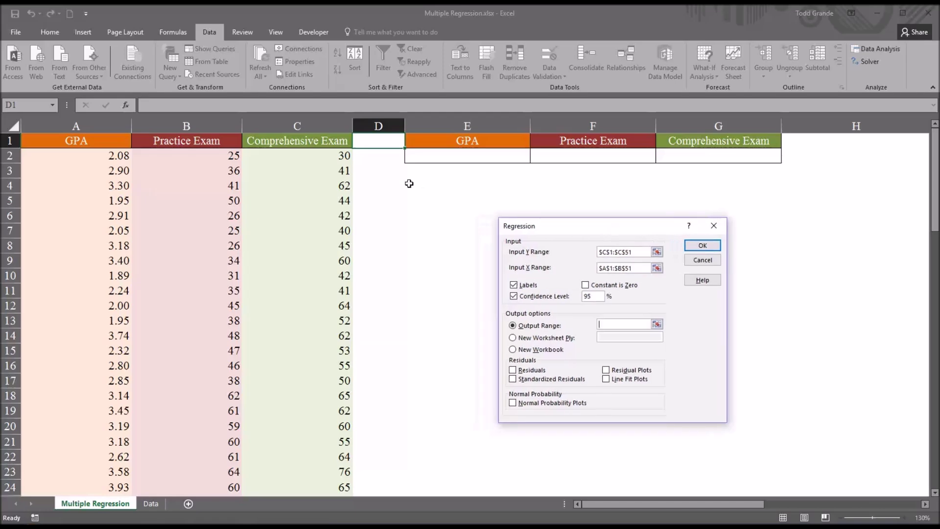
click(432, 181)
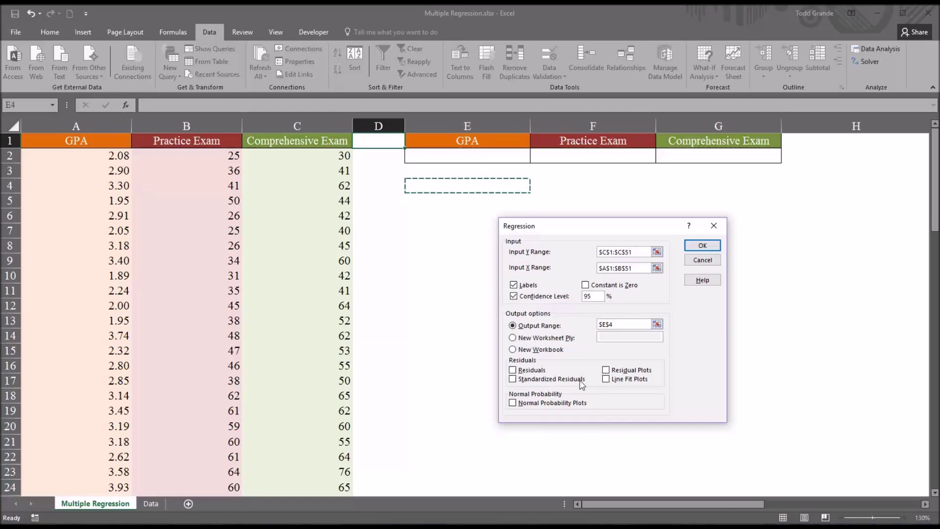
Step: Include Residuals and run the regression to produce the summary output
click(512, 370)
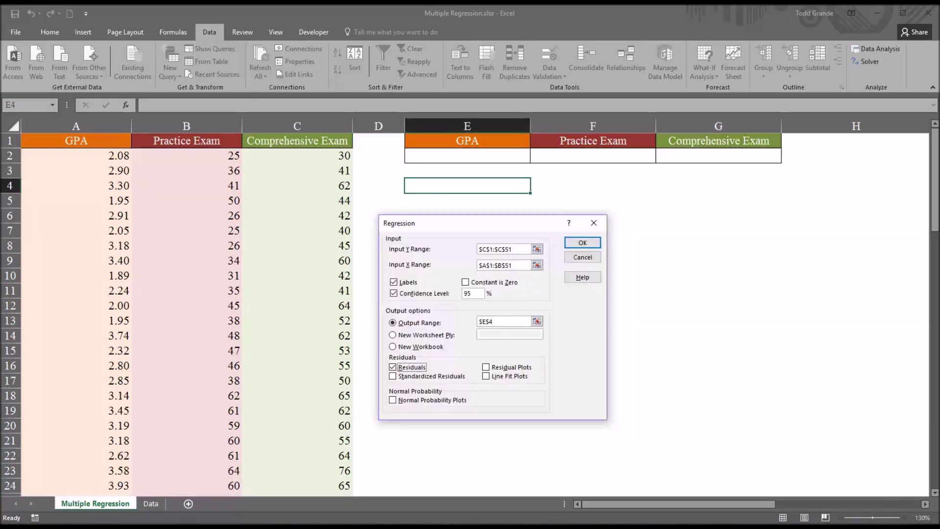
click(575, 246)
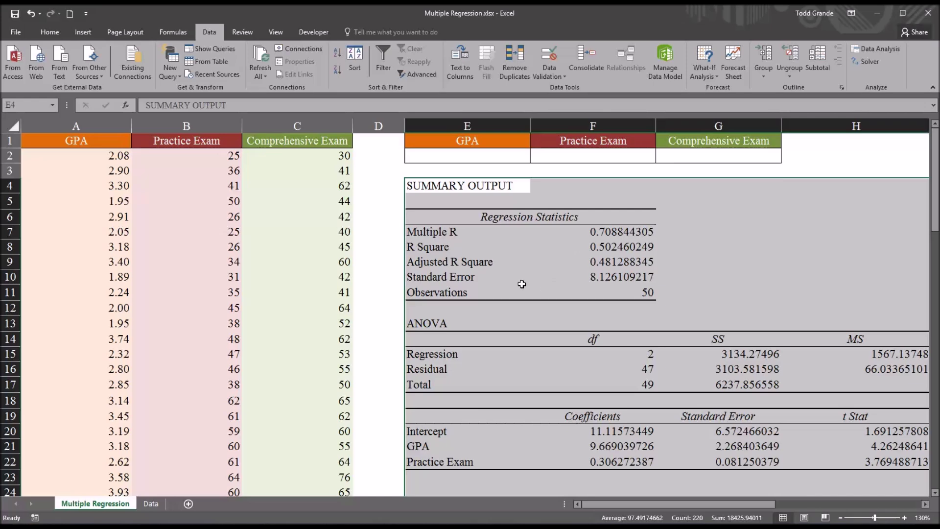
Step: Review the Regression Statistics: Multiple R 0.709 and R Square 0.502
click(457, 185)
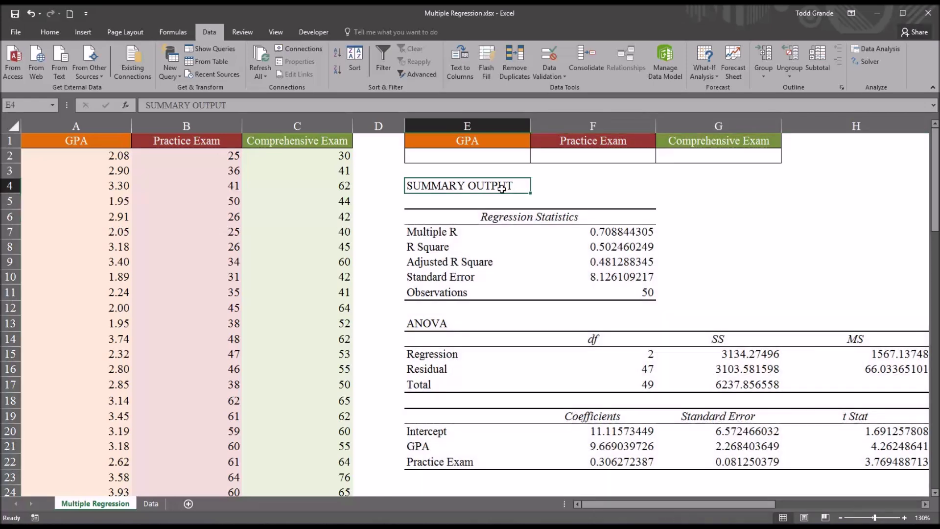
click(484, 217)
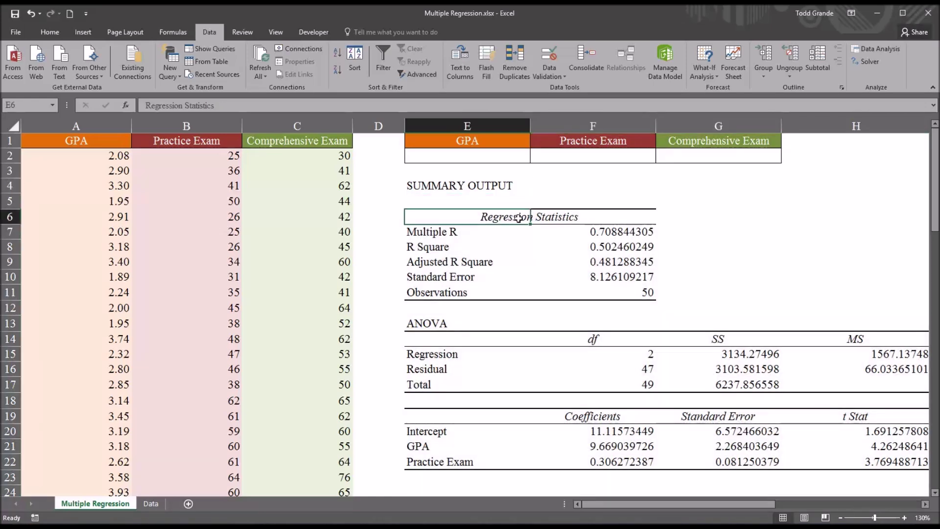
drag(509, 218, 556, 220)
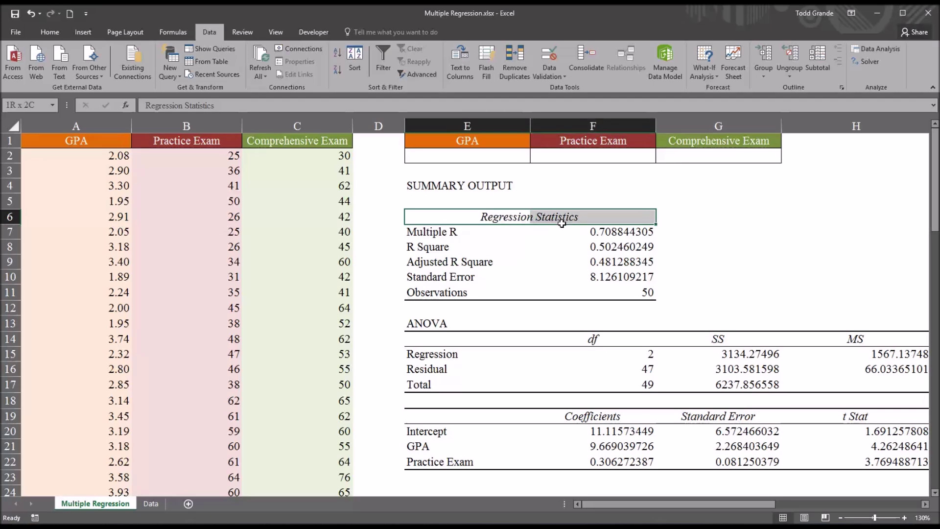
click(592, 232)
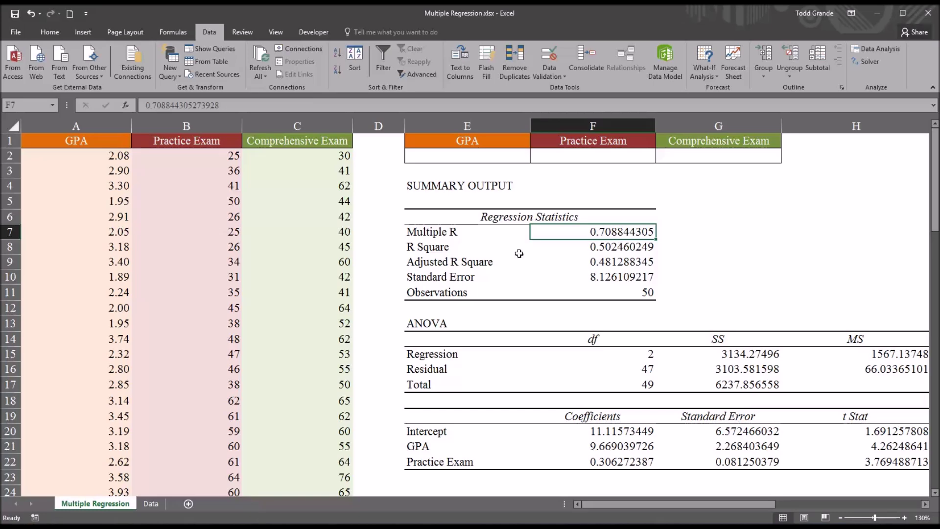
click(599, 250)
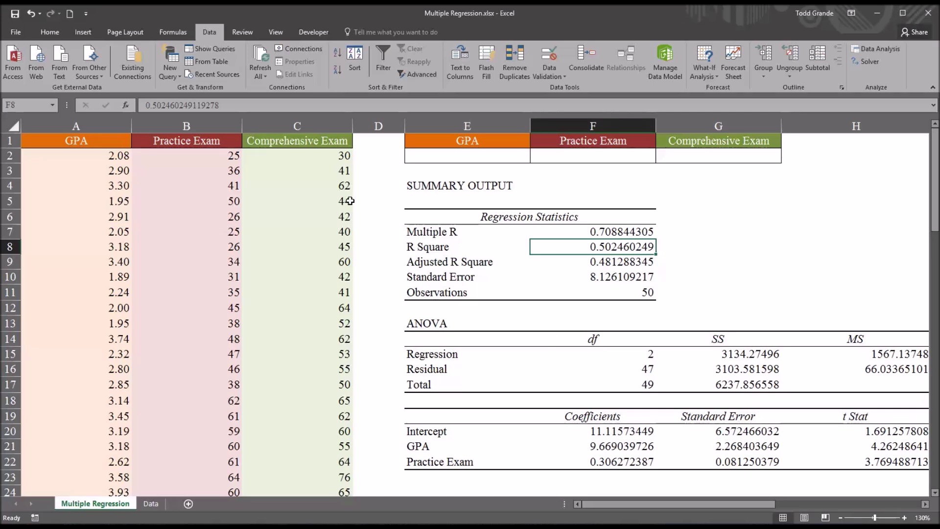
Step: Relate the source data to Adjusted R Square 0.481, Standard Error and 50 observations
drag(299, 156, 298, 231)
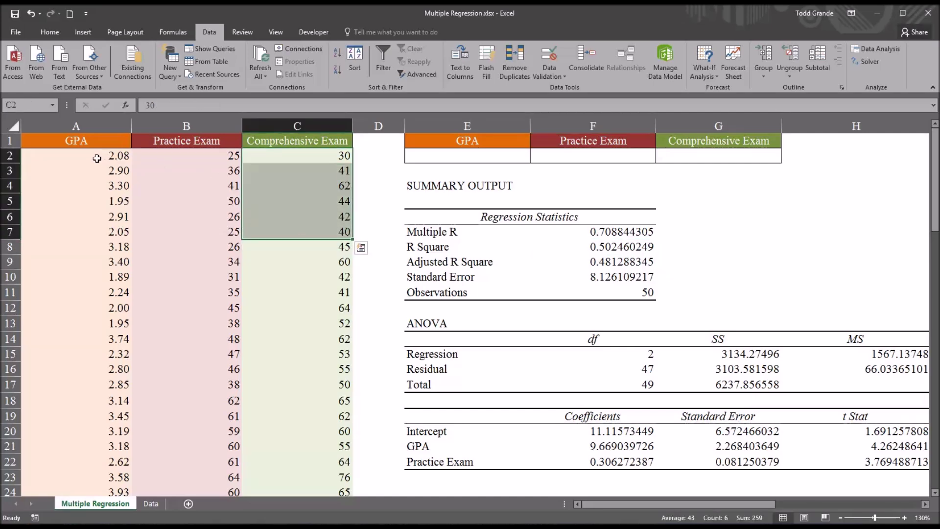
mouse_move(94, 156)
mouse_down()
mouse_move(169, 165)
mouse_move(171, 230)
mouse_up()
click(601, 294)
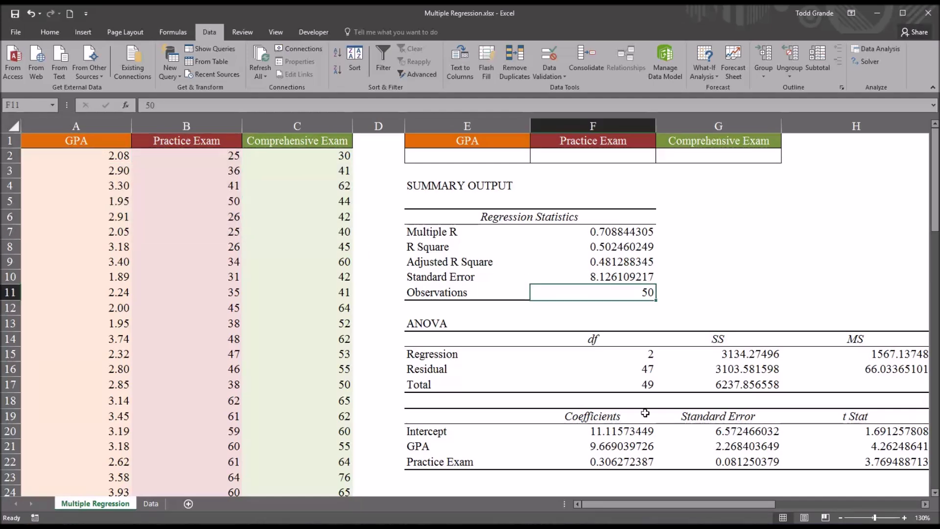
click(595, 262)
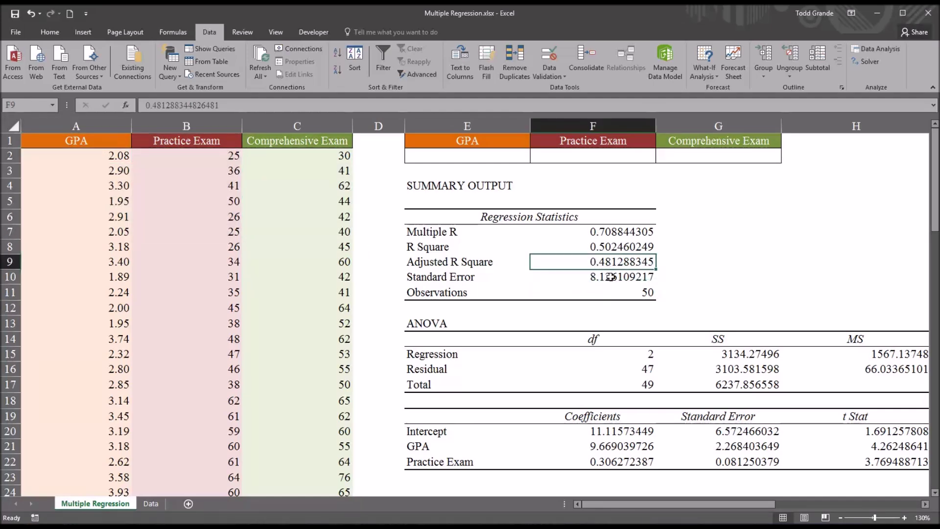
click(608, 279)
click(608, 293)
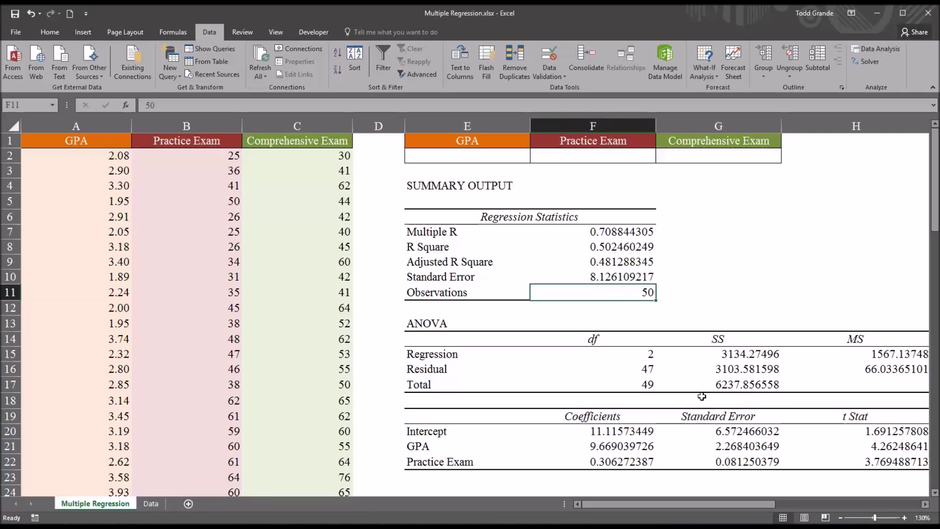
Step: Review the ANOVA Significance F of 7.51E-08 and the Intercept row of coefficients
click(433, 327)
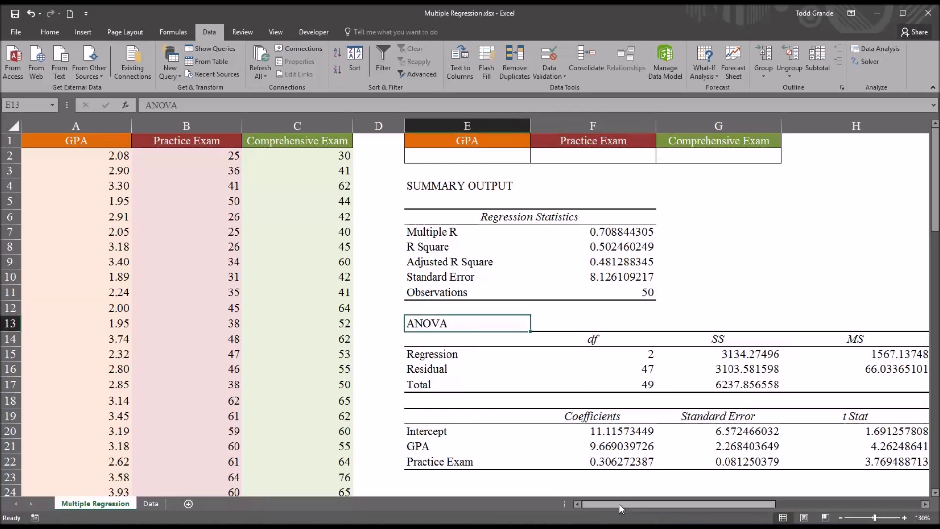
drag(618, 502, 678, 503)
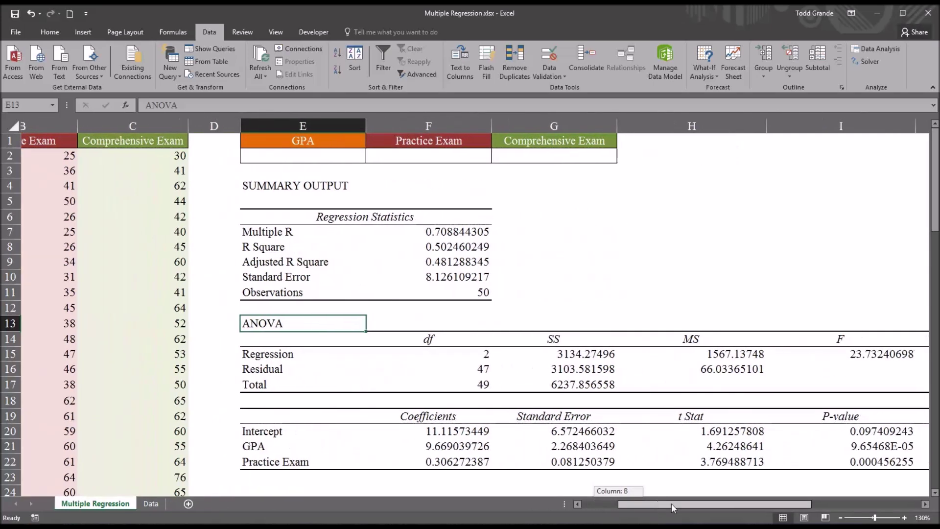
drag(679, 503, 699, 502)
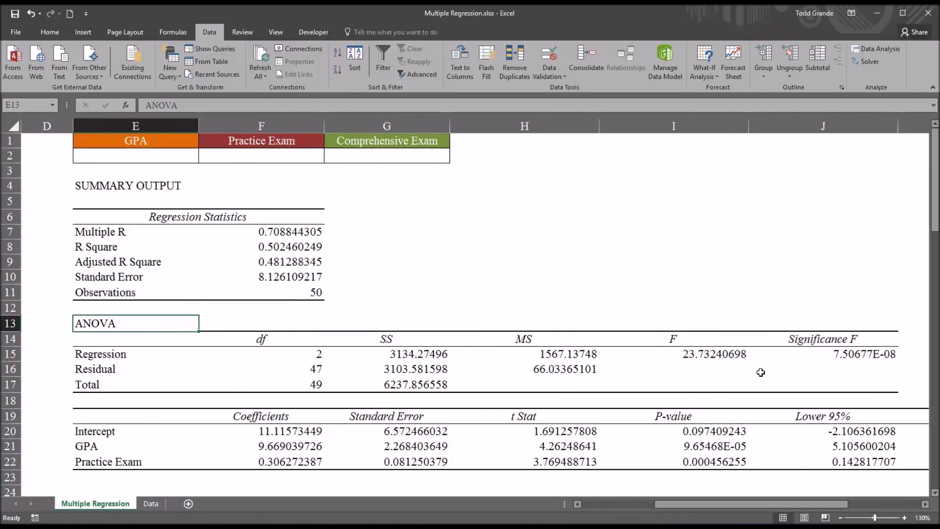
click(820, 352)
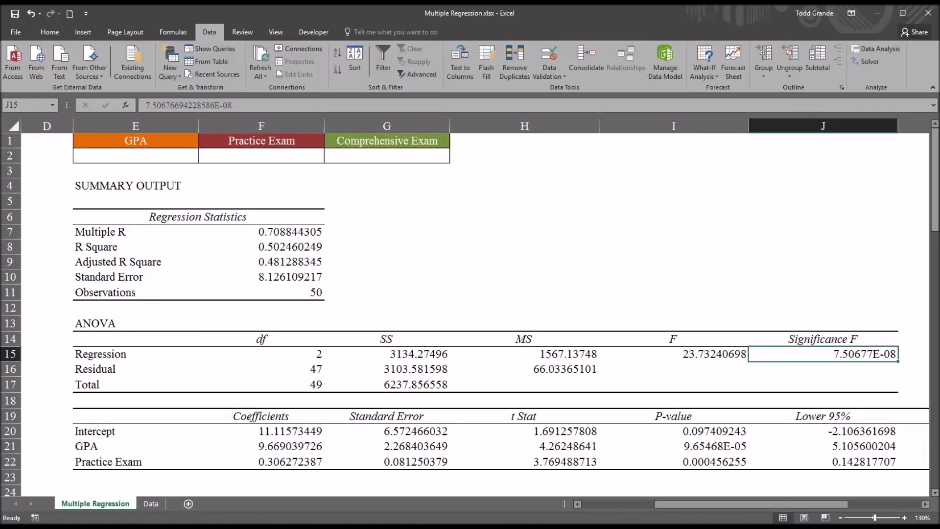
click(112, 433)
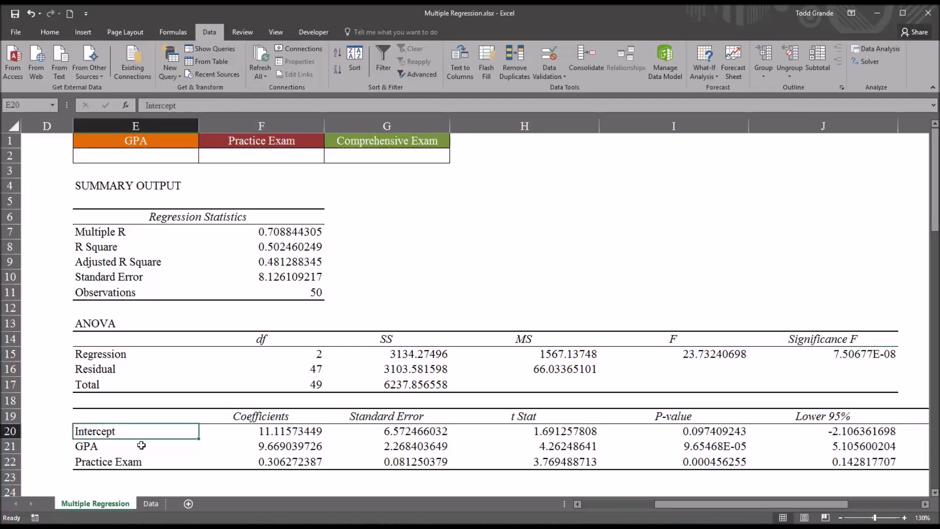
click(246, 434)
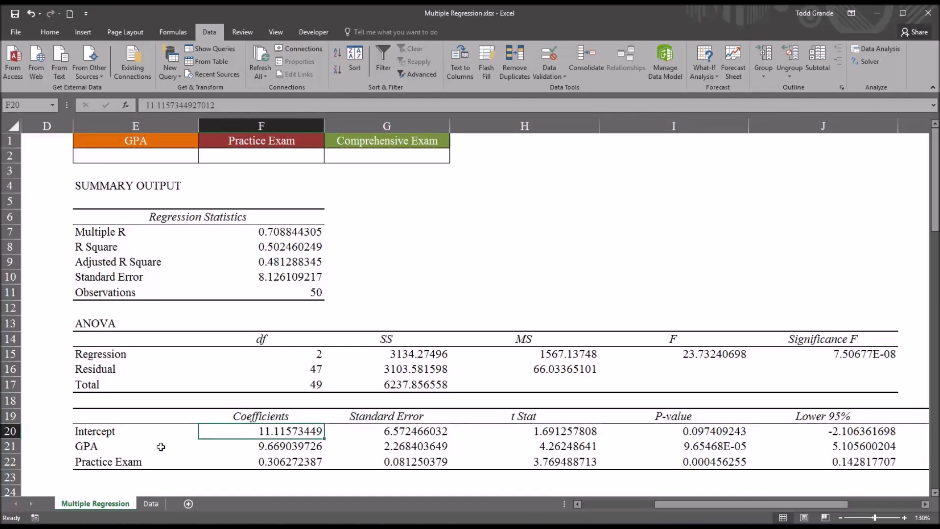
click(114, 447)
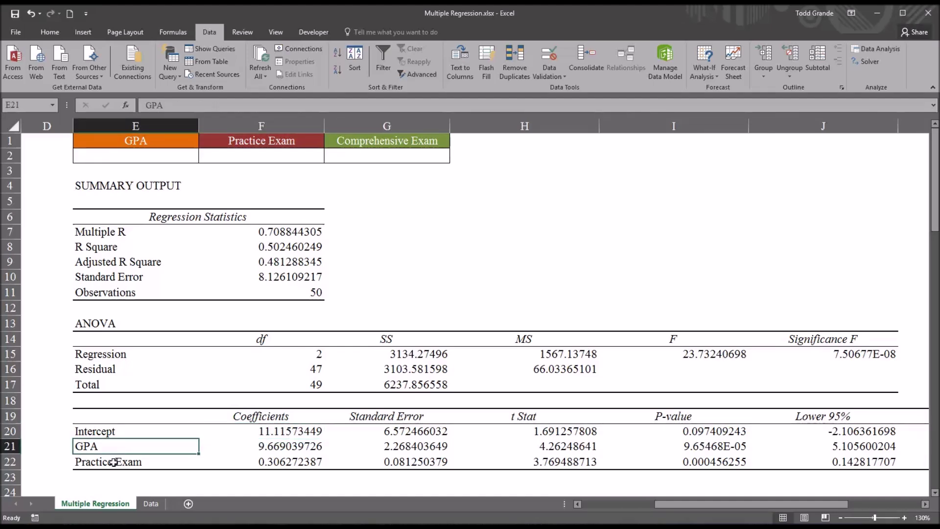
click(113, 461)
click(118, 448)
click(244, 448)
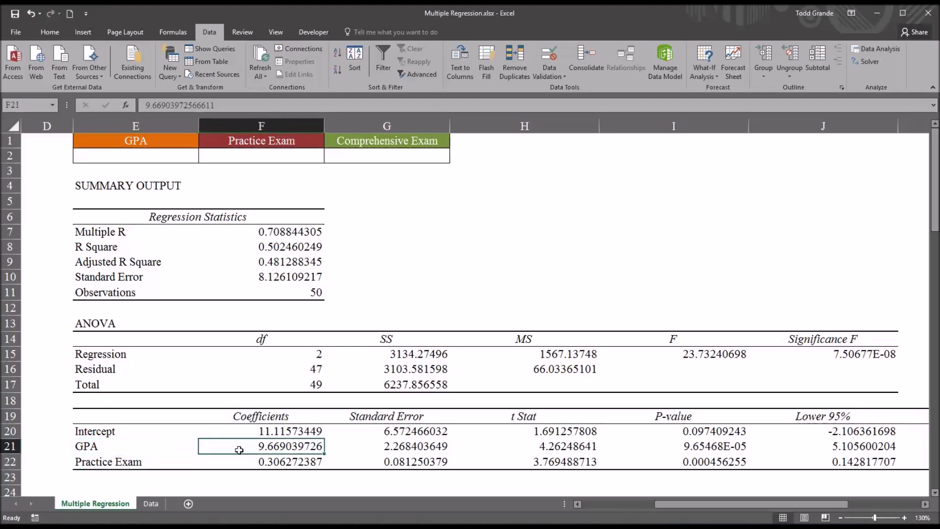
click(123, 463)
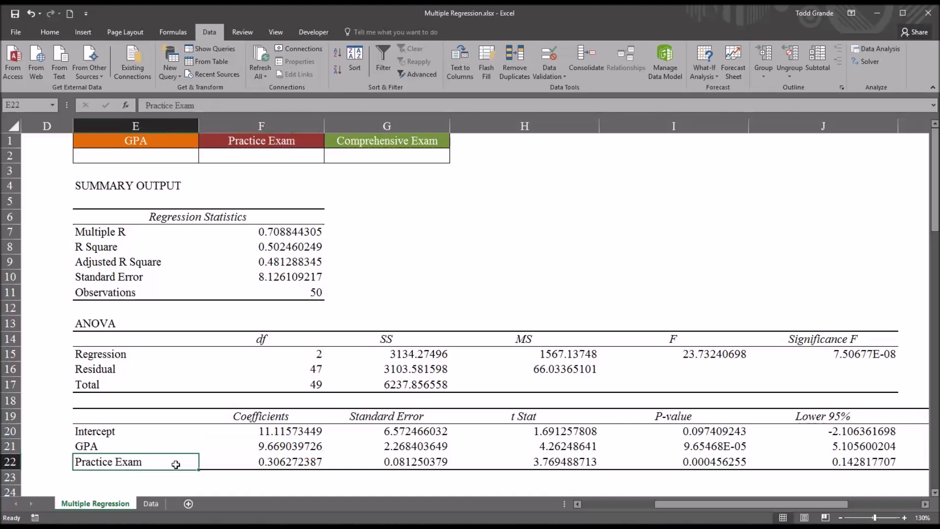
click(239, 464)
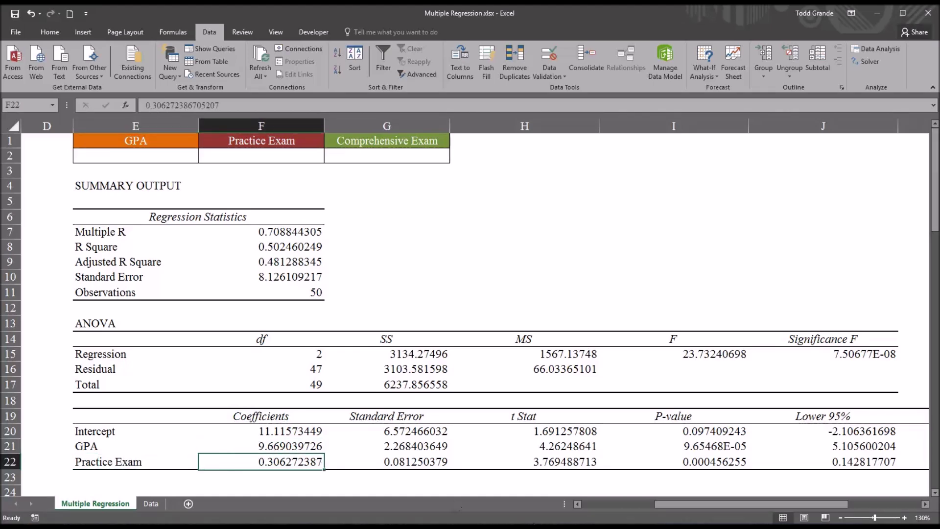
key(Left)
click(167, 433)
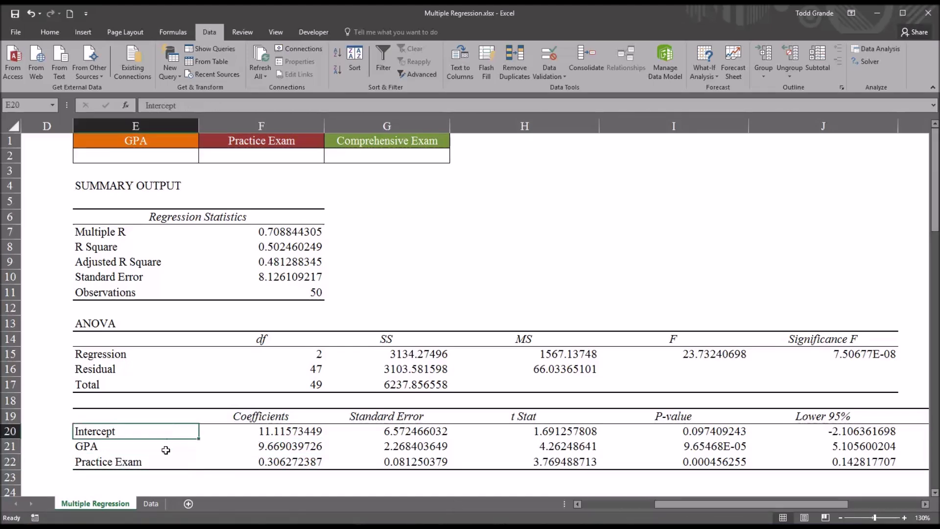
click(166, 450)
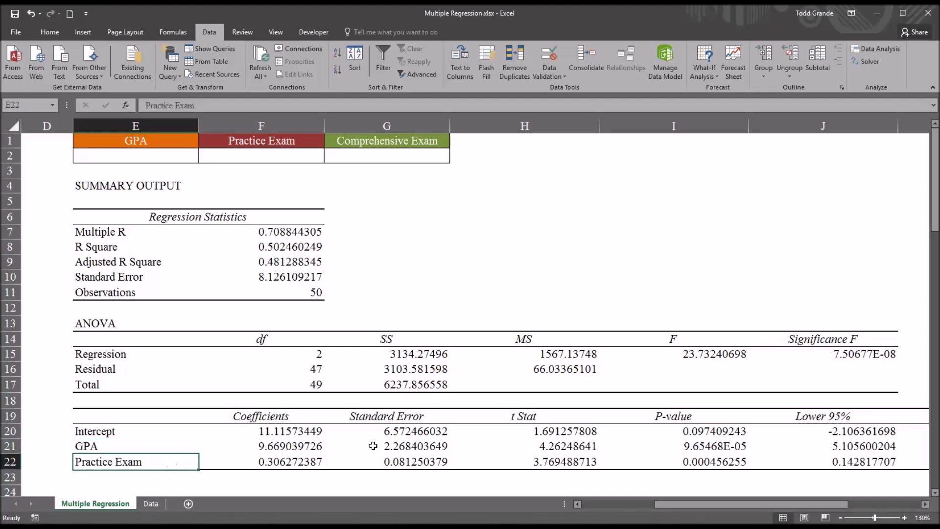
click(390, 420)
click(512, 416)
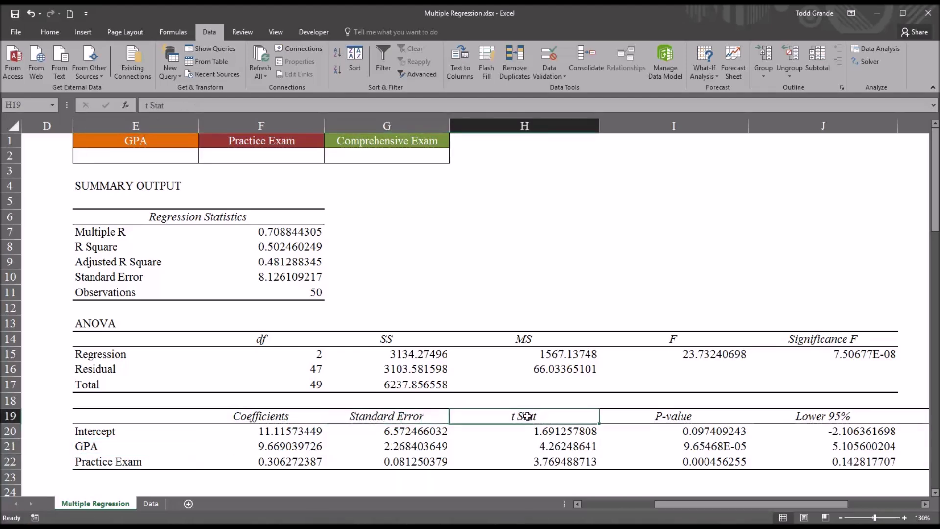
click(639, 417)
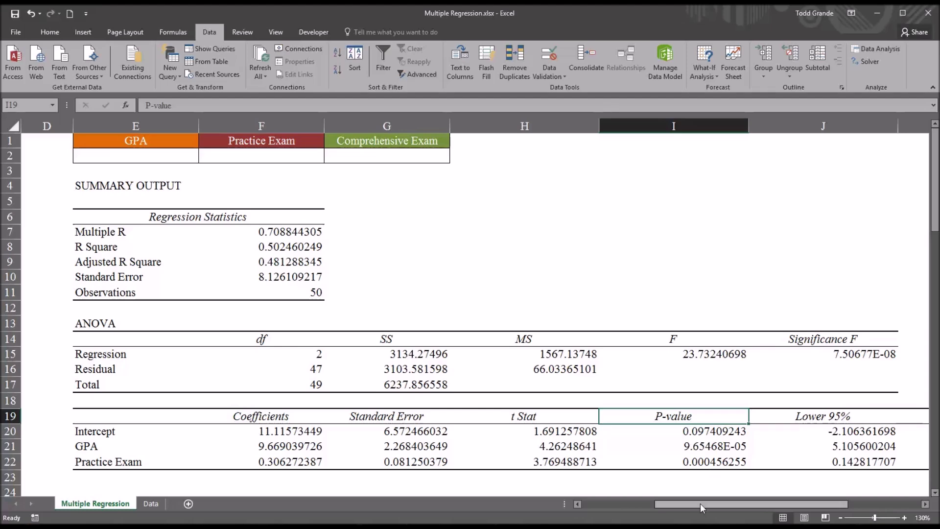
drag(700, 503, 739, 504)
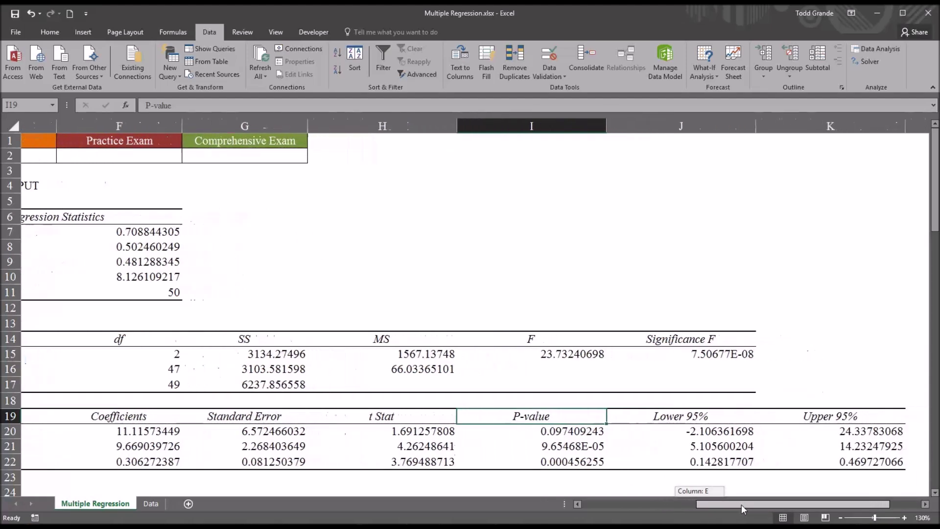
scroll(739, 504, right, 1)
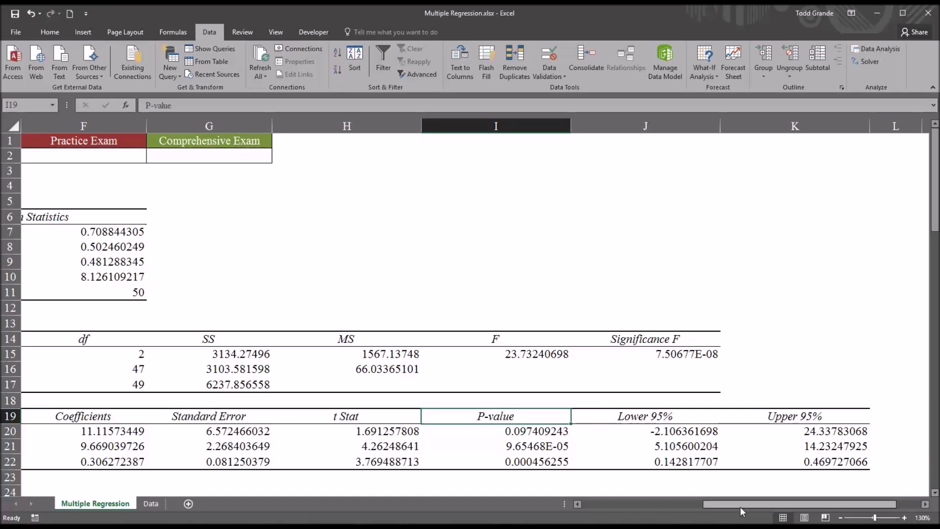
drag(739, 505, 650, 504)
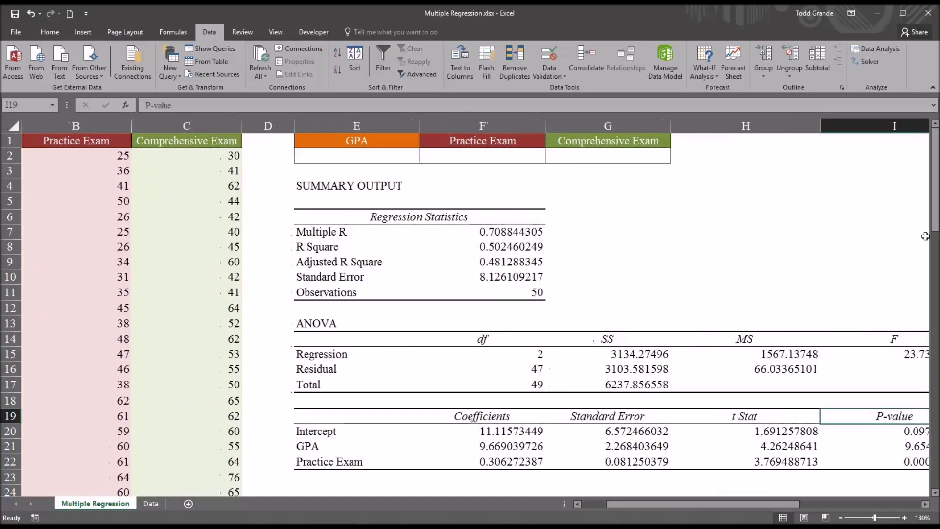
scroll(507, 370, down, 6)
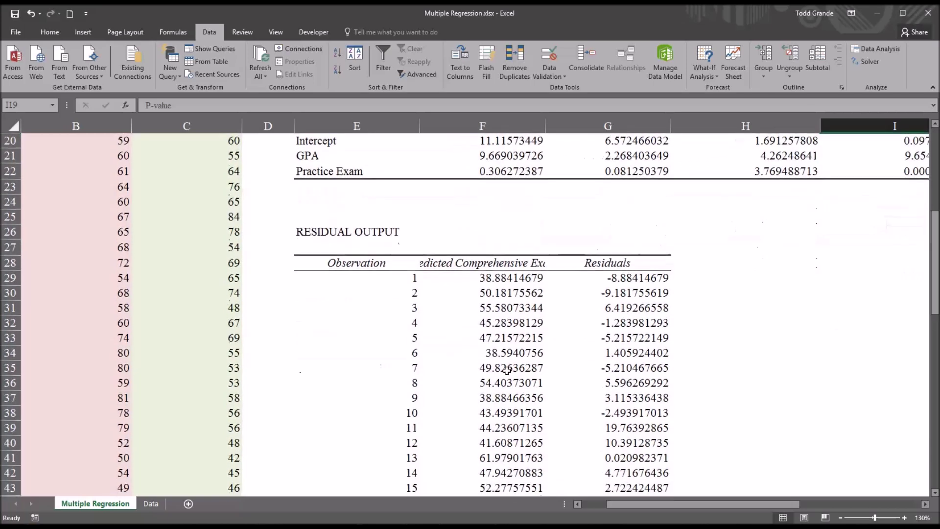
Step: Widen the predicted scores column so the Predicted Comprehensive Exam header fits
click(374, 279)
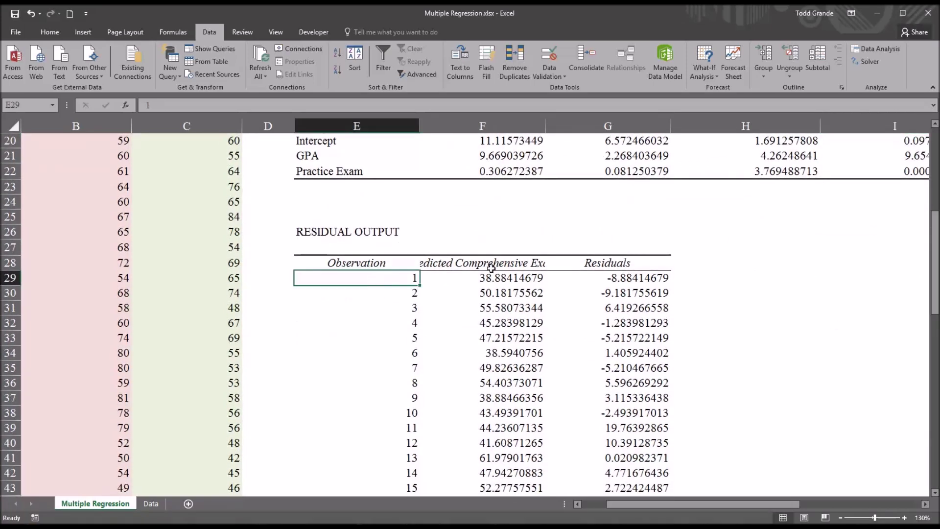
drag(546, 128, 576, 128)
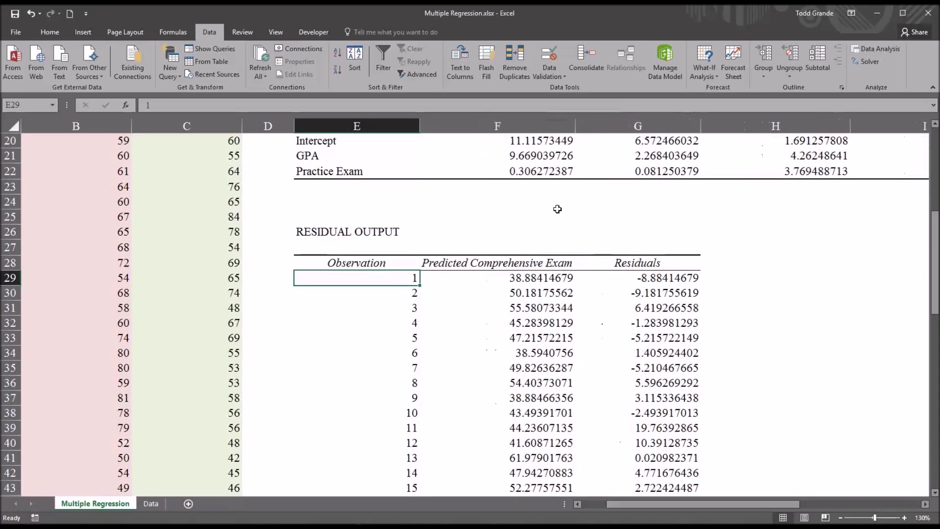
click(496, 278)
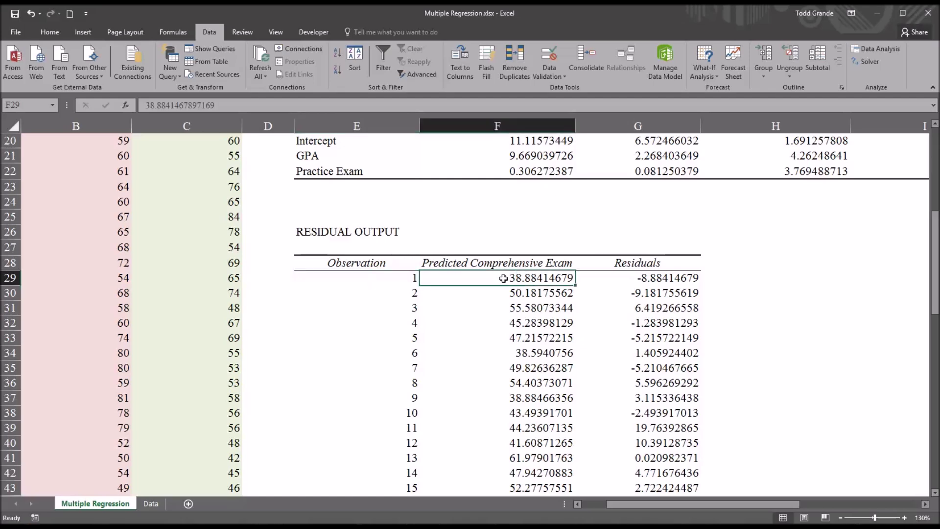
click(637, 278)
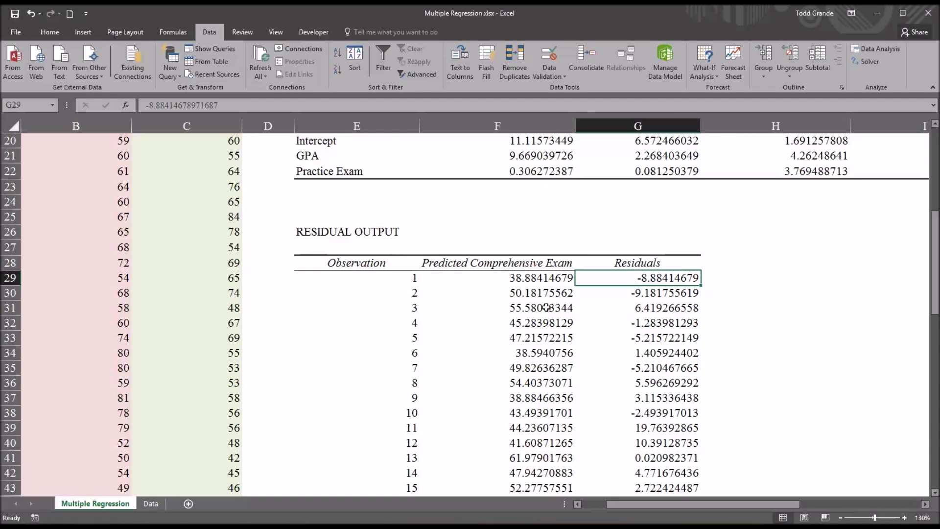
Step: Compare observation 1's predicted score 38.88 and residual -8.88 with its actual score
click(363, 274)
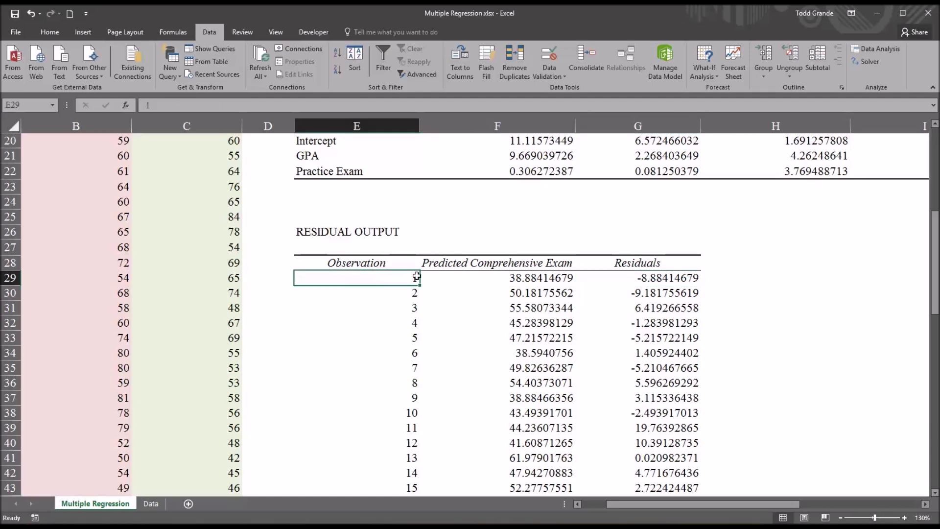
click(469, 278)
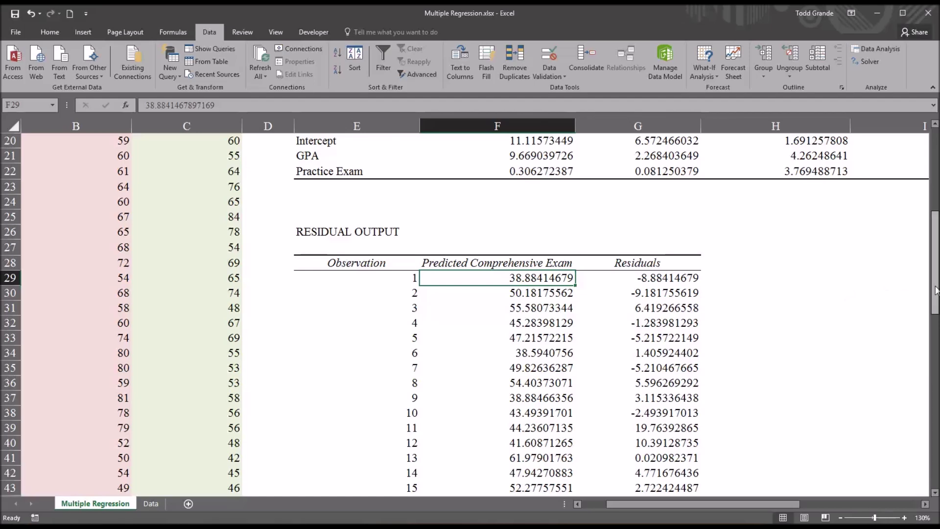
drag(934, 284, 934, 202)
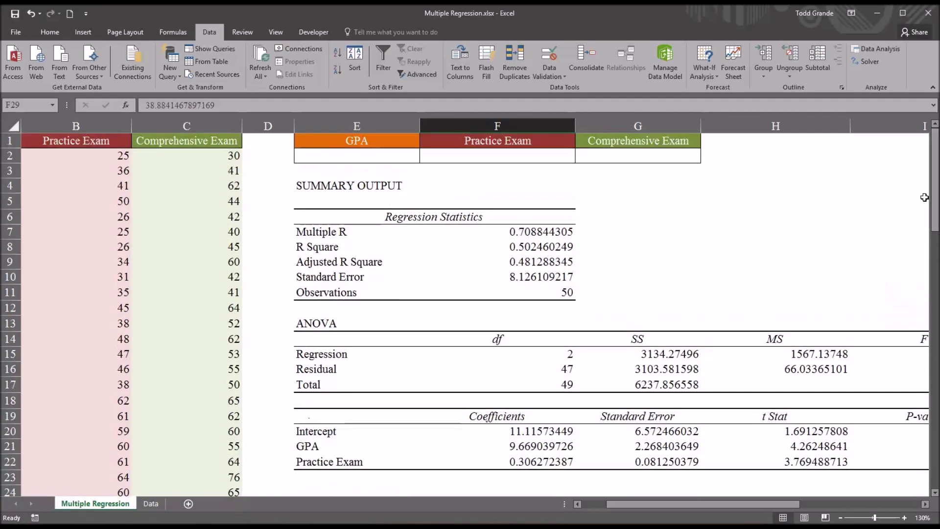
click(191, 158)
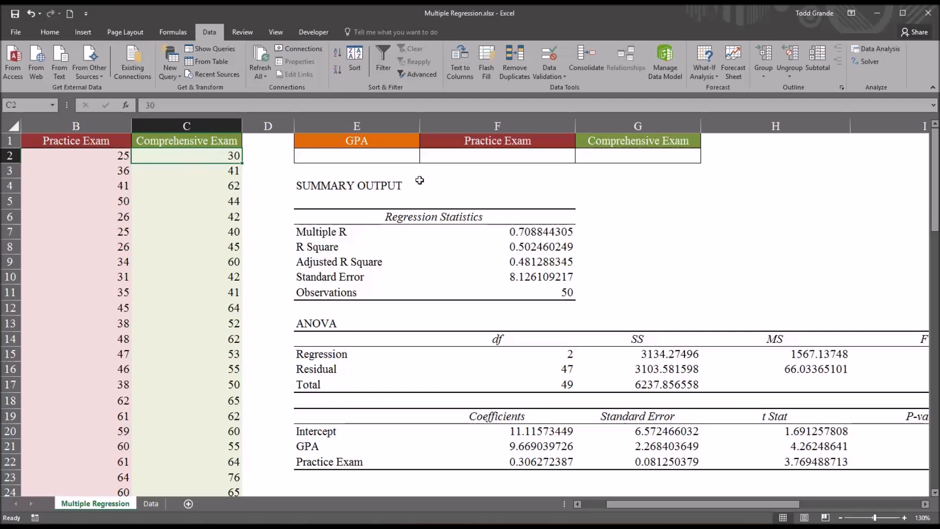
drag(932, 200, 922, 259)
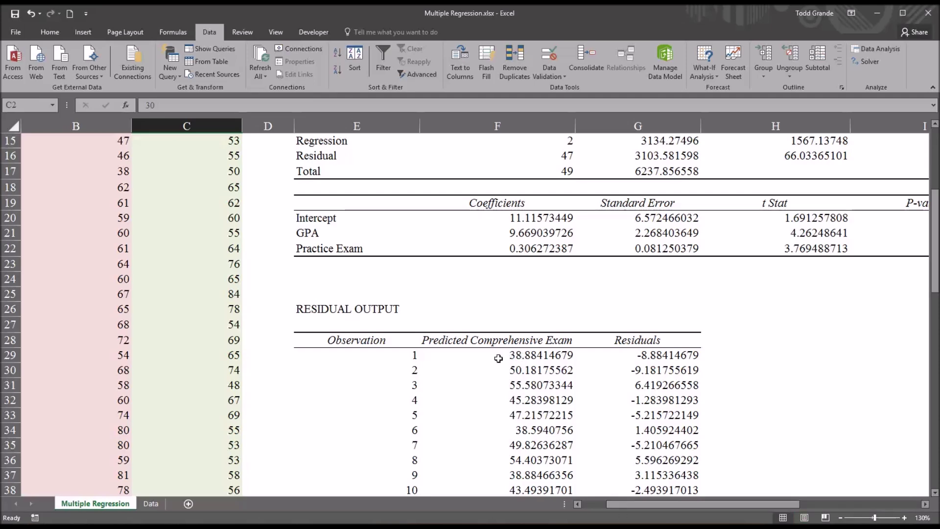
click(646, 357)
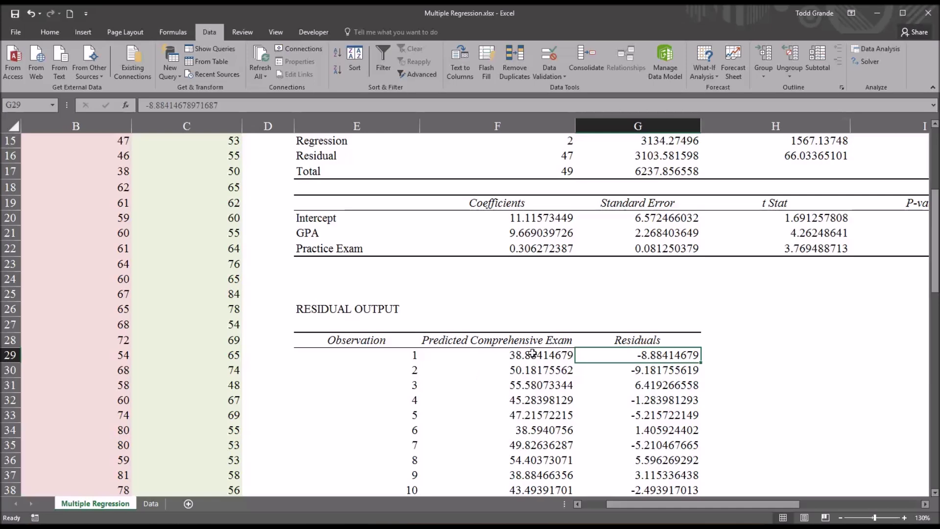
mouse_move(507, 355)
mouse_down()
mouse_move(431, 371)
mouse_move(491, 504)
mouse_move(497, 470)
mouse_up()
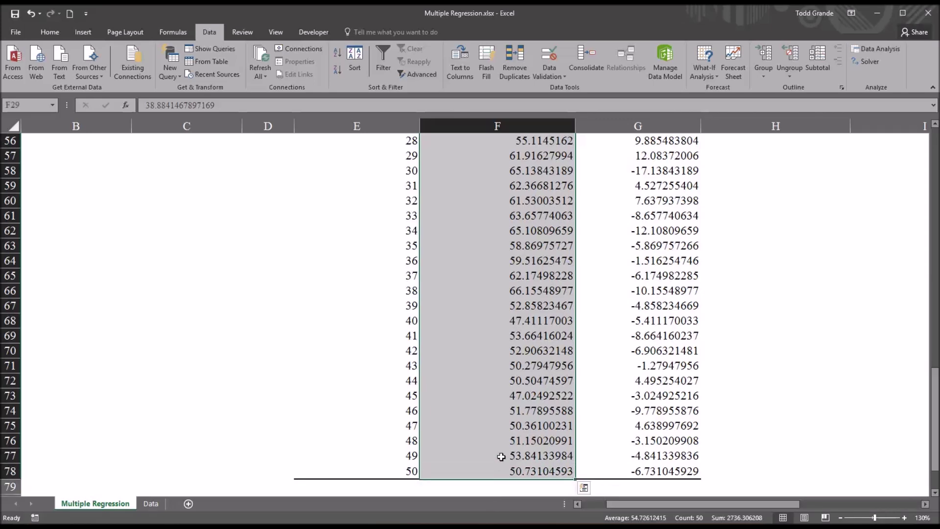
Step: Copy the 50 predicted scores and paste them into column D starting at D2
key(ctrl+c)
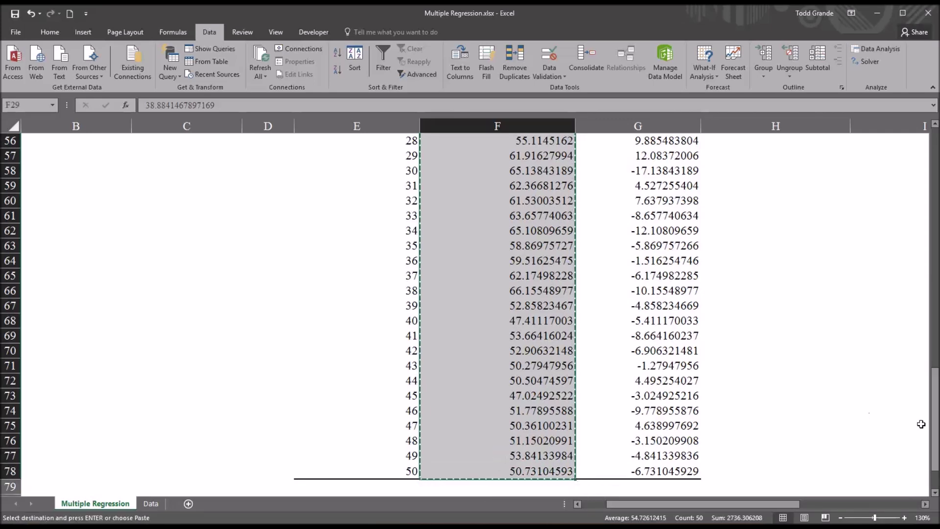
drag(935, 434, 882, 184)
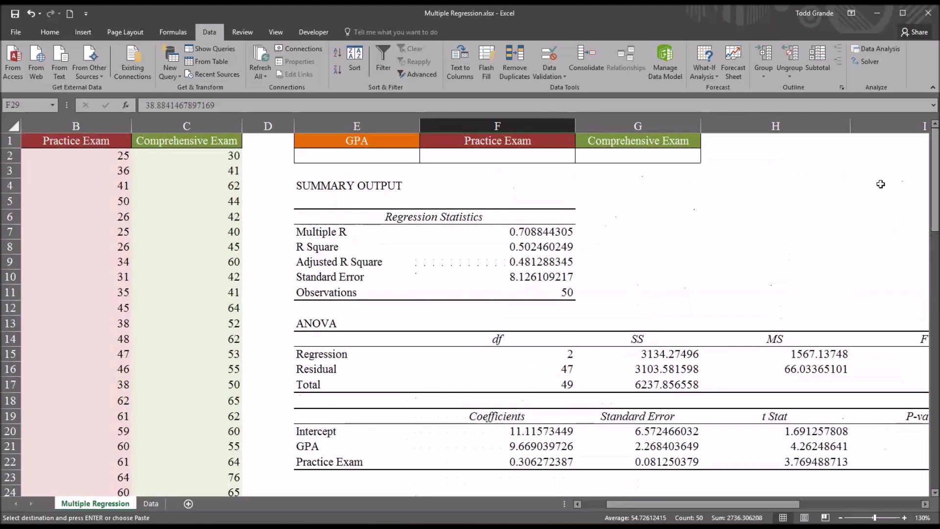
click(229, 156)
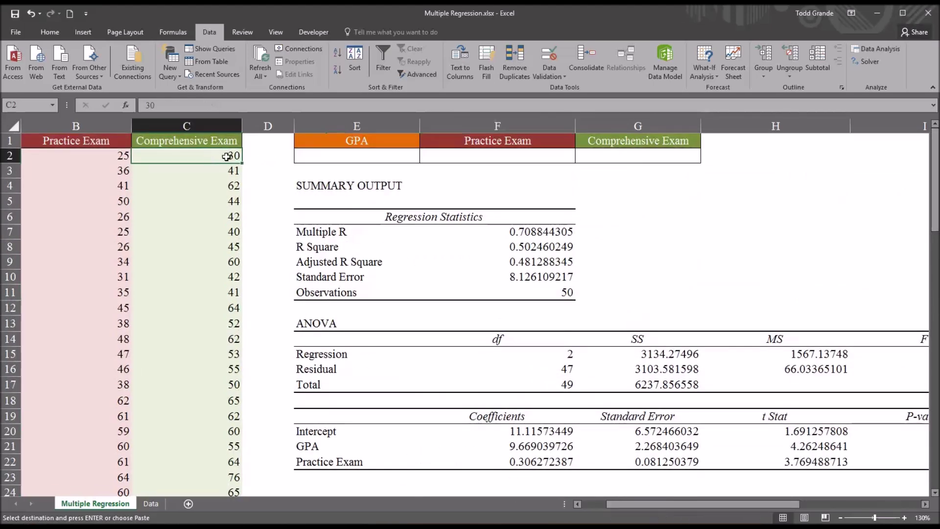
click(259, 156)
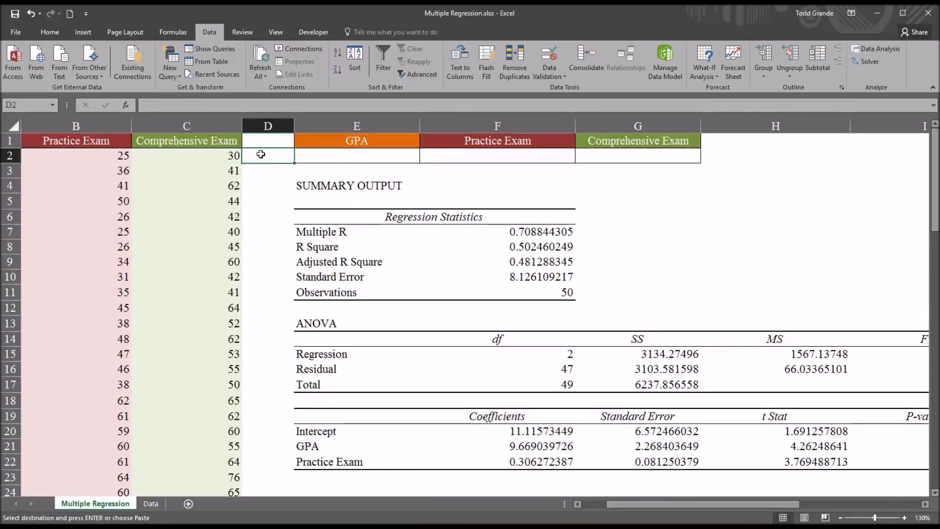
key(ctrl+v)
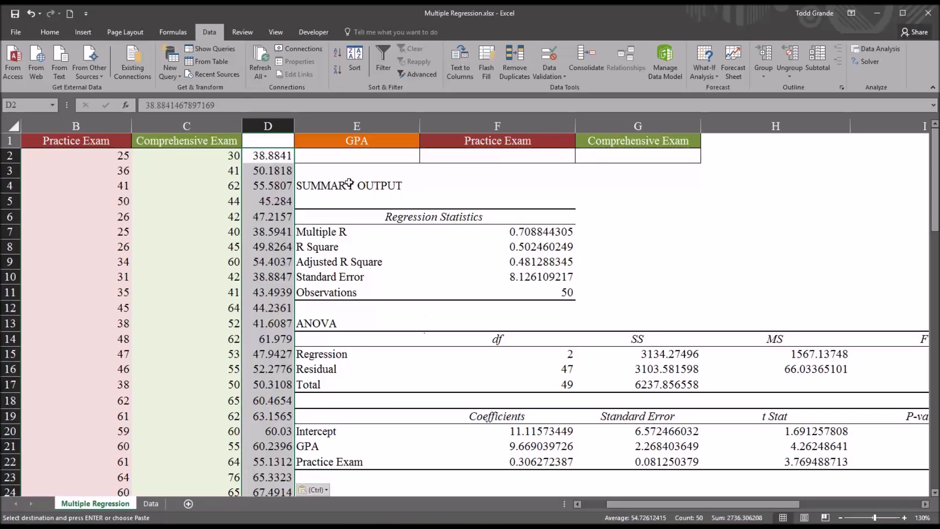
Step: Insert a blank column at E and select H7 beside Multiple R for a formula
click(324, 125)
right_click(323, 125)
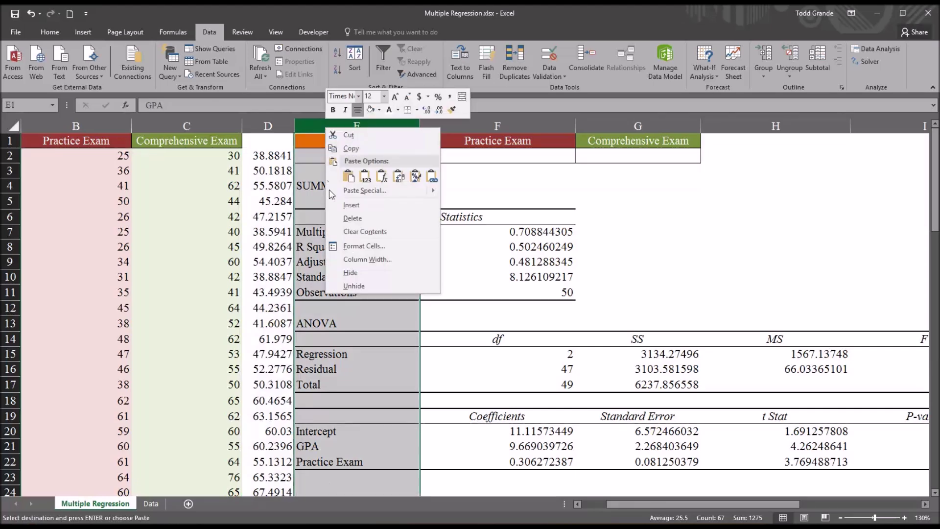
click(333, 200)
click(312, 200)
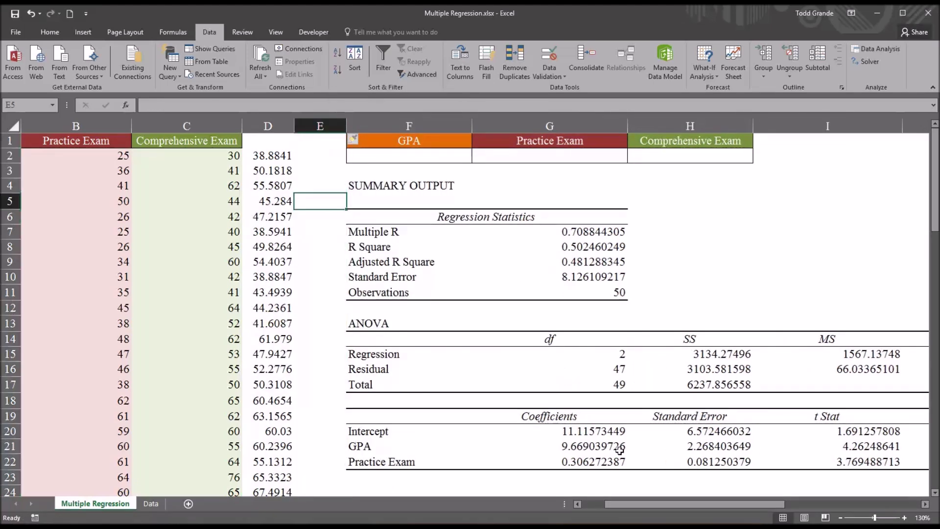
click(699, 233)
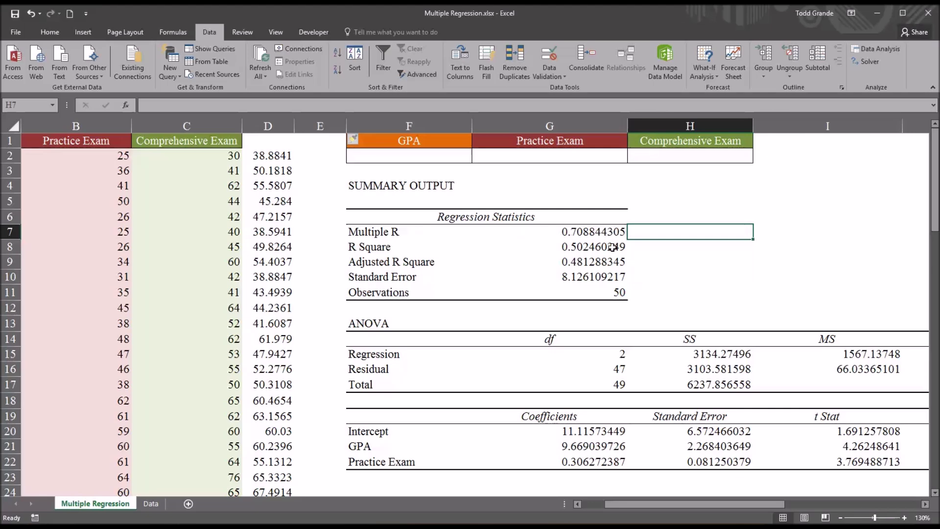
text(=)
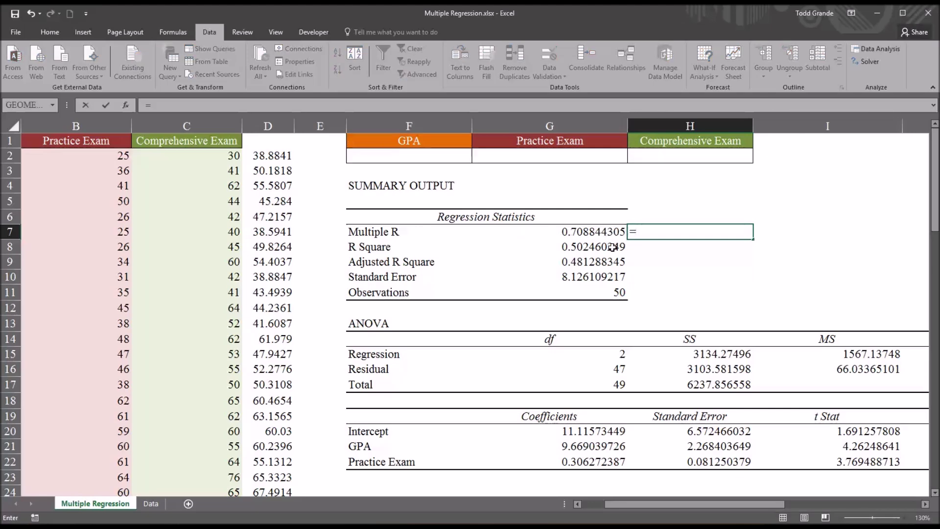
text(co)
text(rrel)
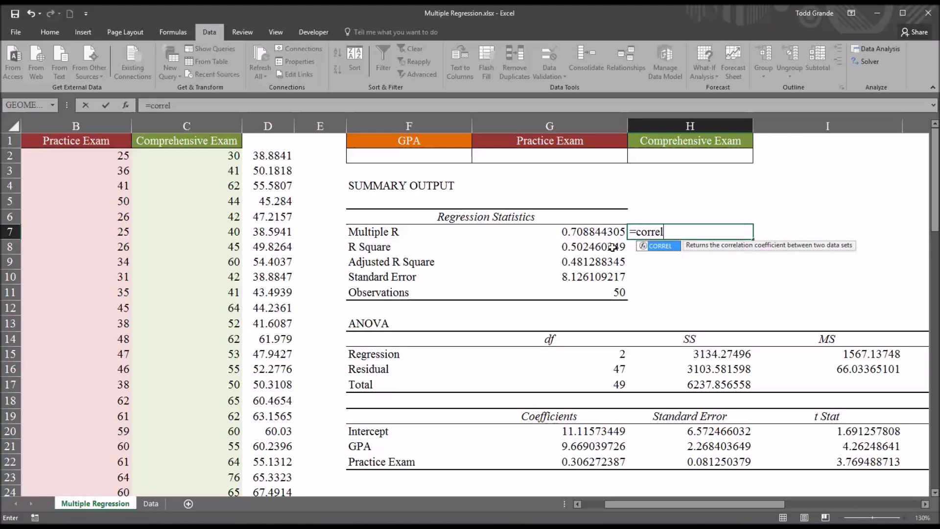
text(()
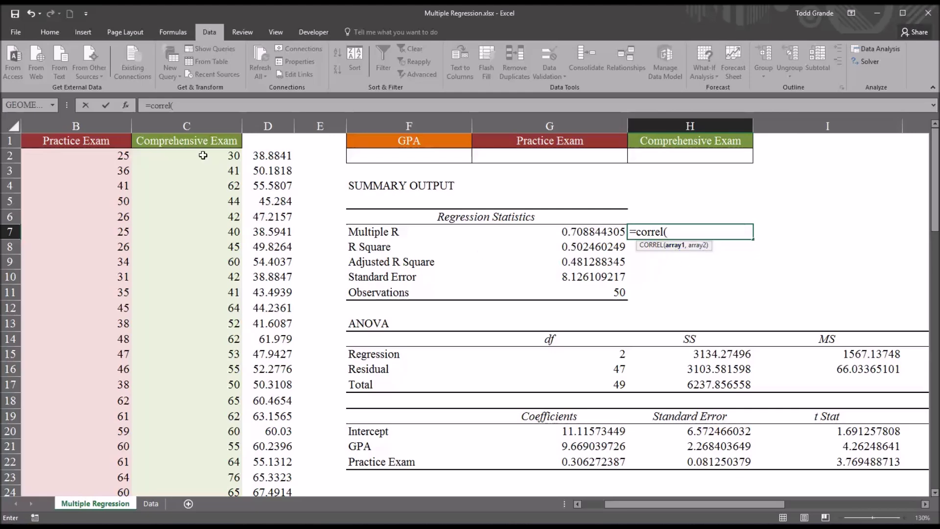
Step: Enter =CORREL(C2:C51,D2:D51) in H7, returning 0.708844305 to match Multiple R
drag(204, 156, 210, 485)
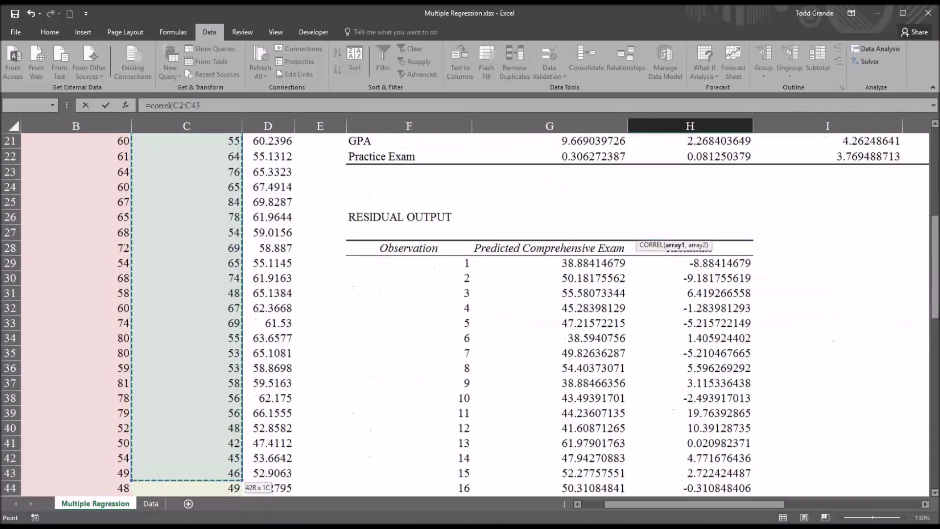
text(,)
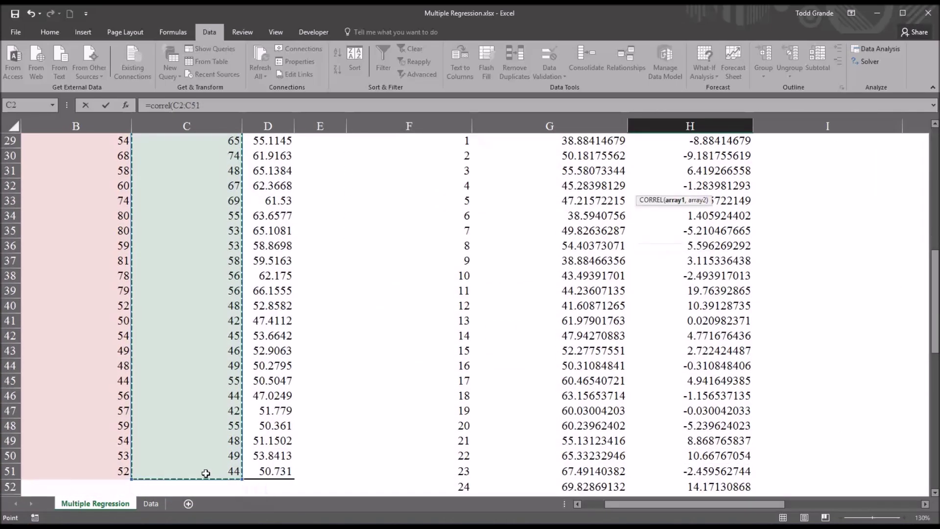
drag(272, 472, 274, 11)
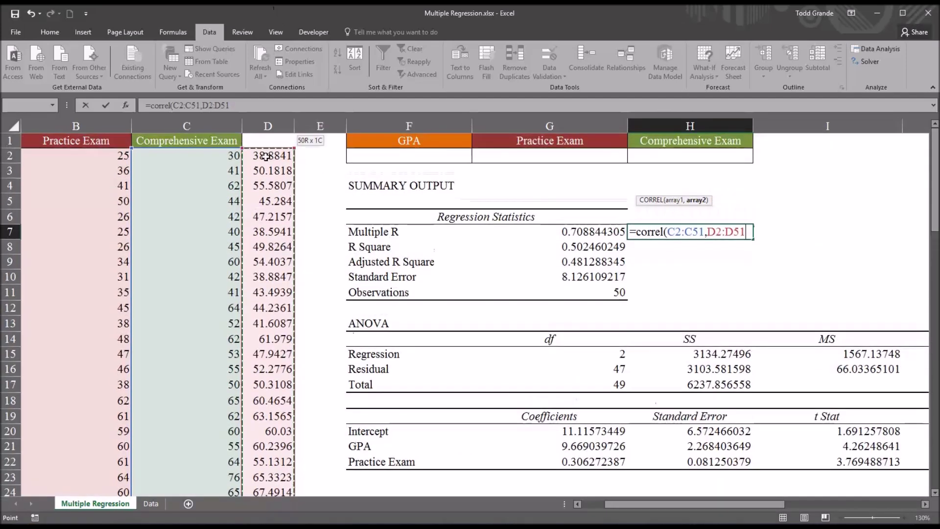
drag(274, 11, 264, 156)
key(Return)
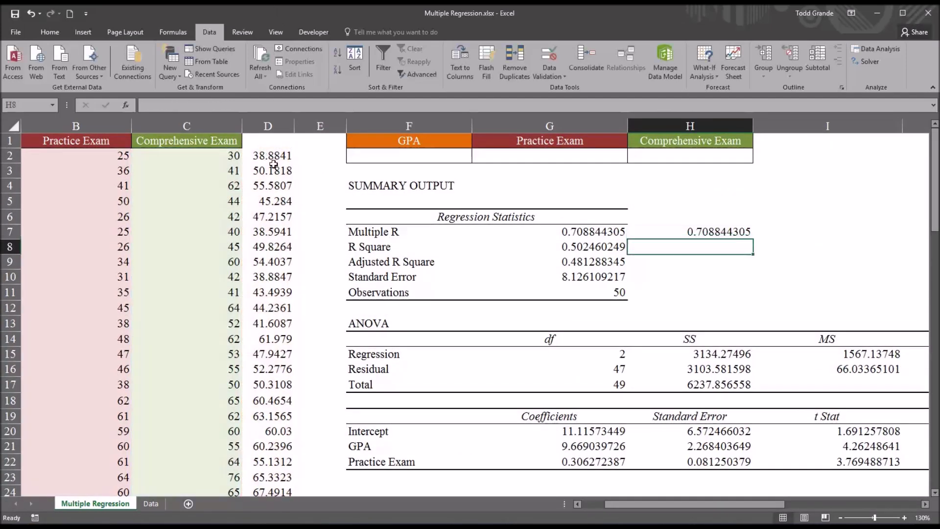
click(659, 233)
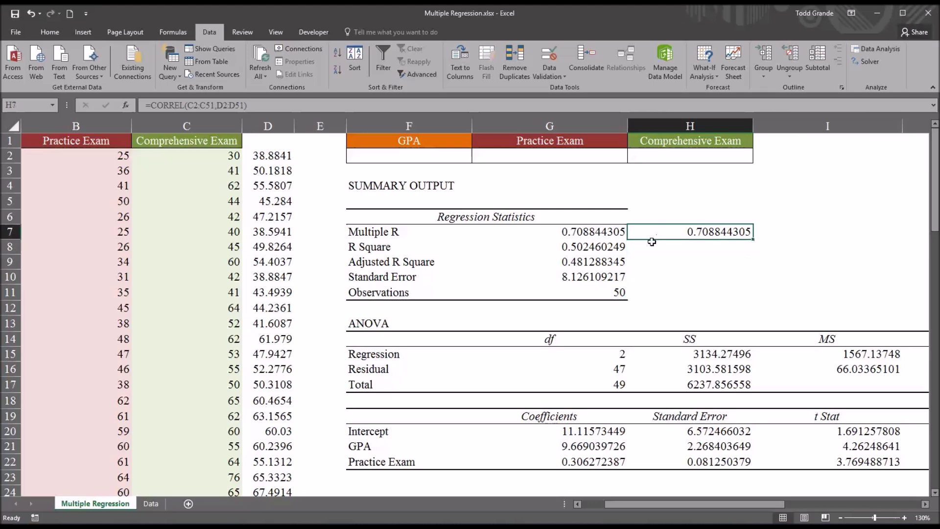
click(592, 235)
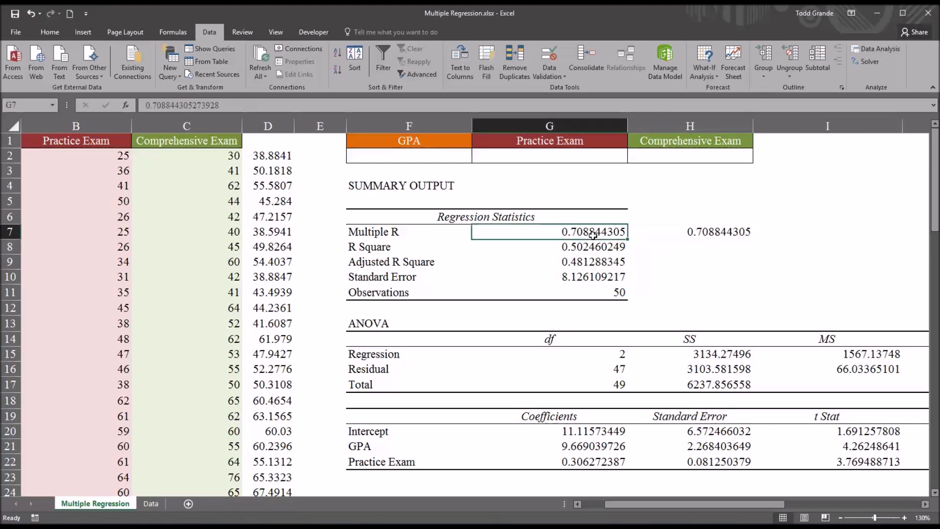
click(395, 232)
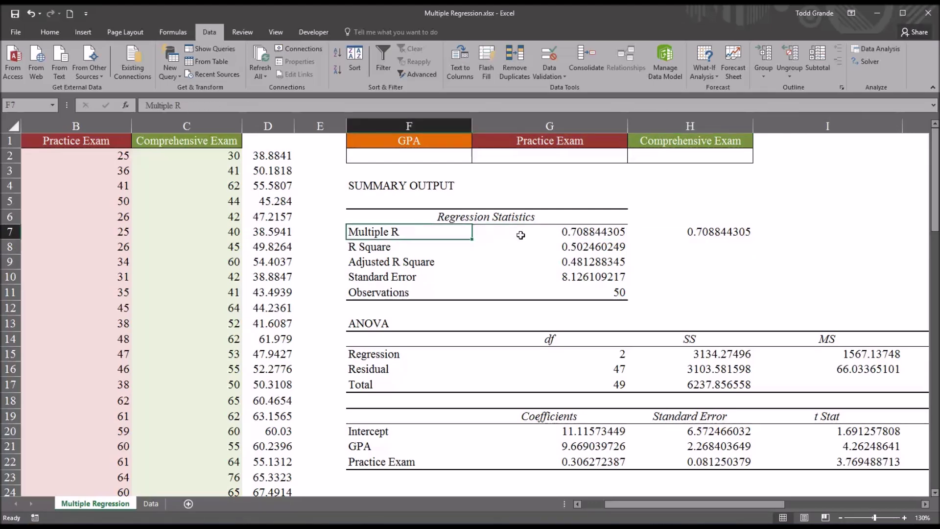
click(560, 233)
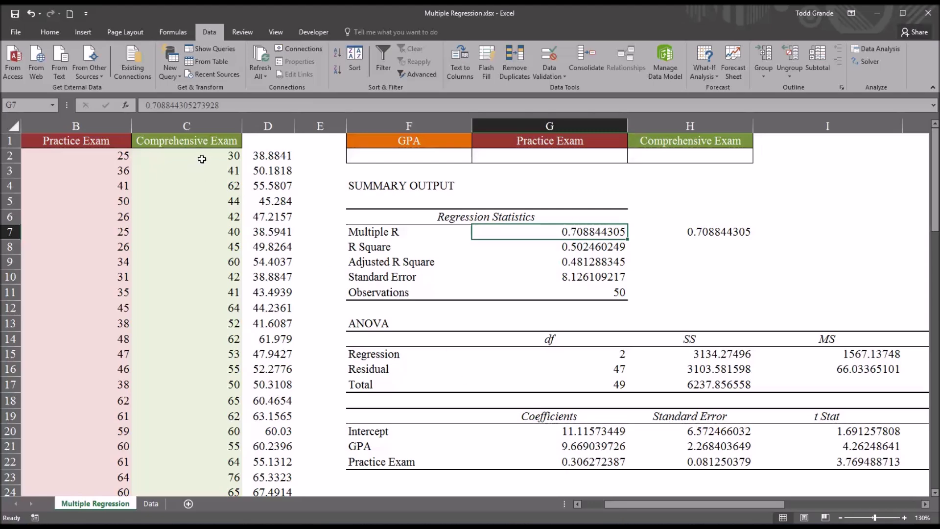
drag(234, 156, 234, 214)
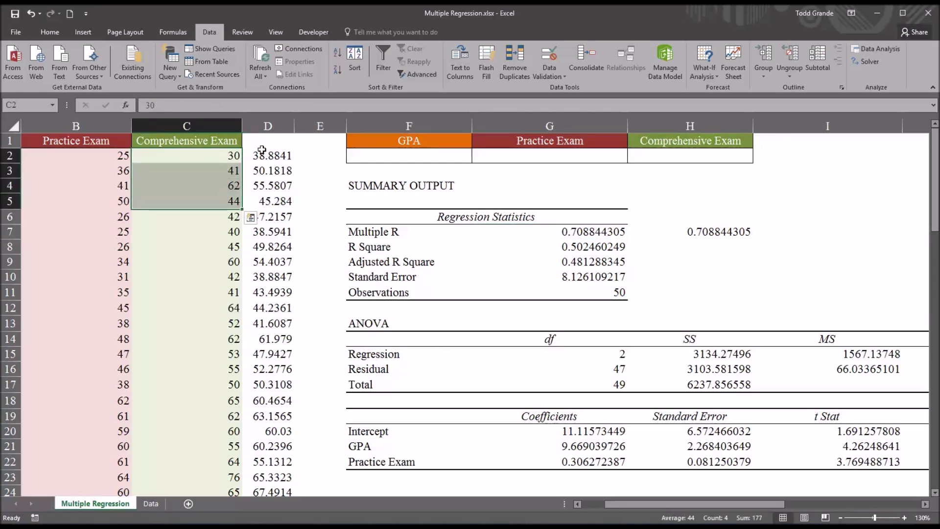
drag(261, 151, 262, 198)
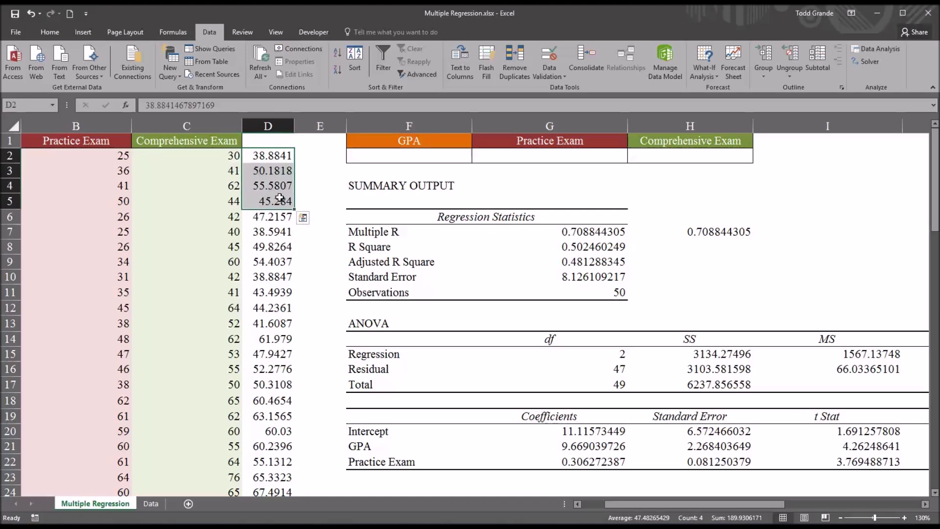
Step: Enter =H7^2 in H8, squaring the correlation to get 0.502460249, matching R Square
click(676, 233)
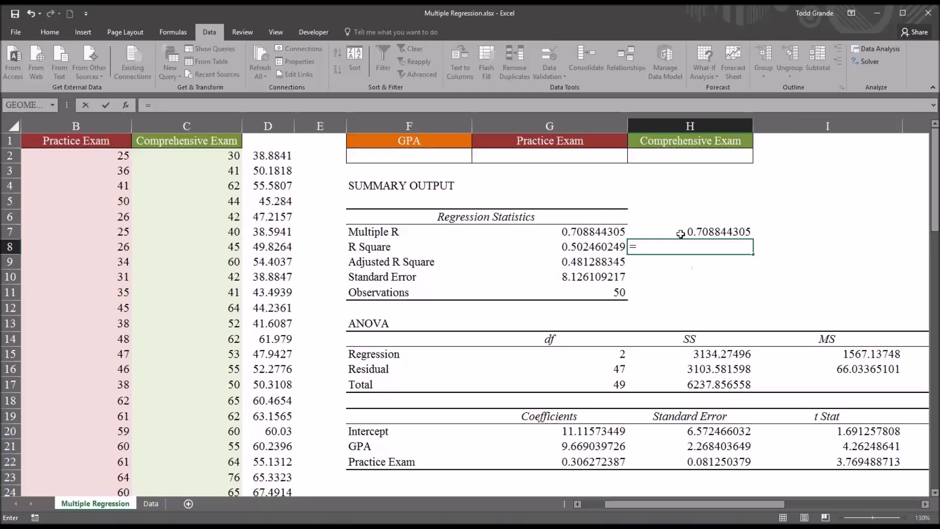
text(=)
click(679, 233)
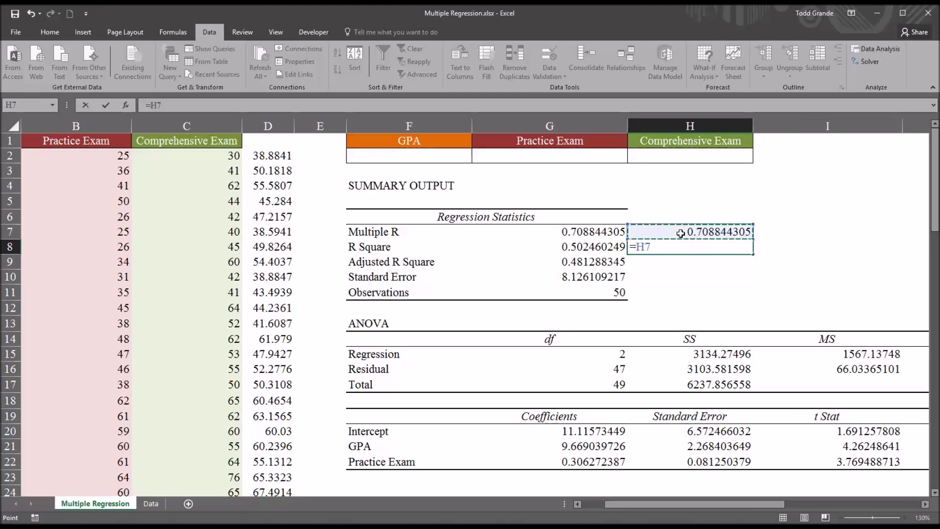
text(^)
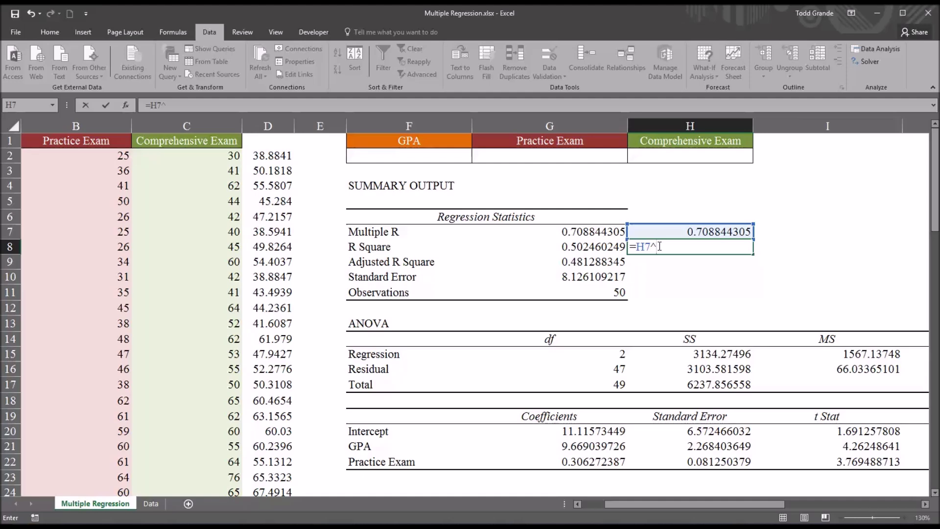
text(2)
key(Return)
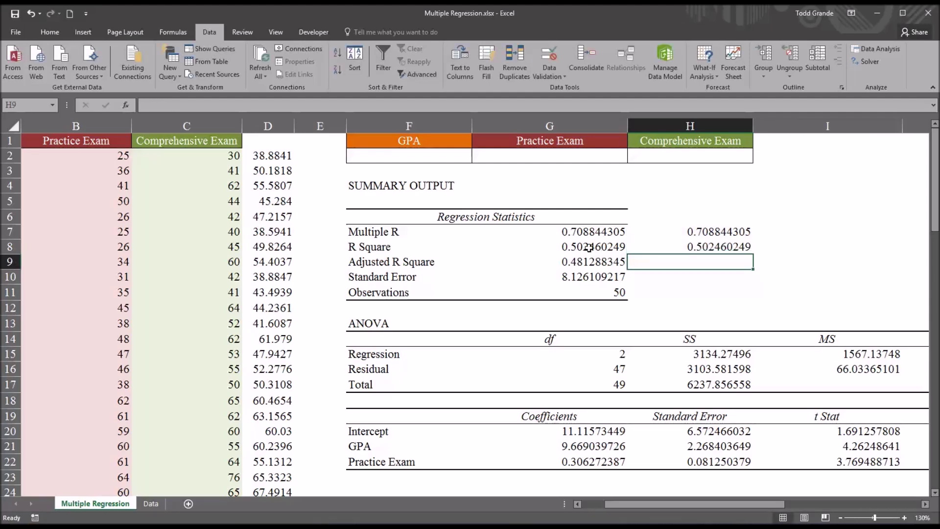
click(604, 251)
click(661, 247)
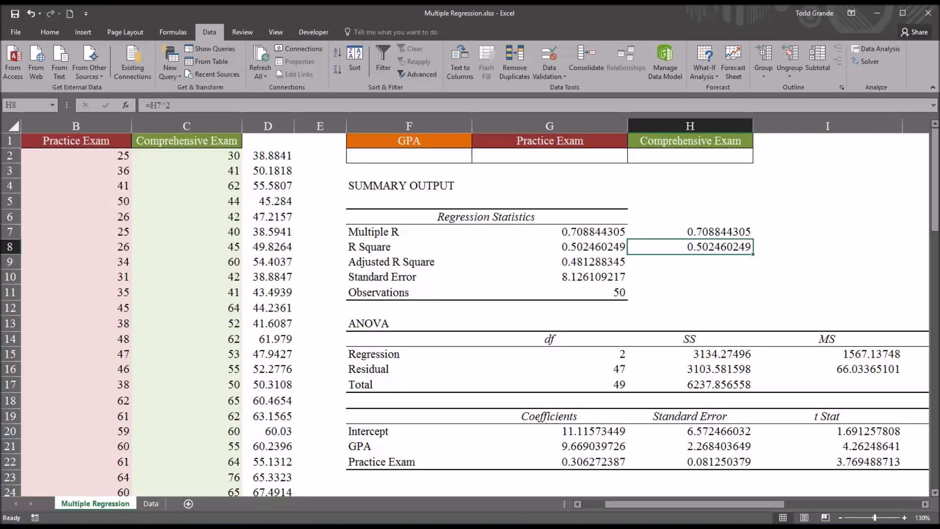
drag(711, 507, 688, 507)
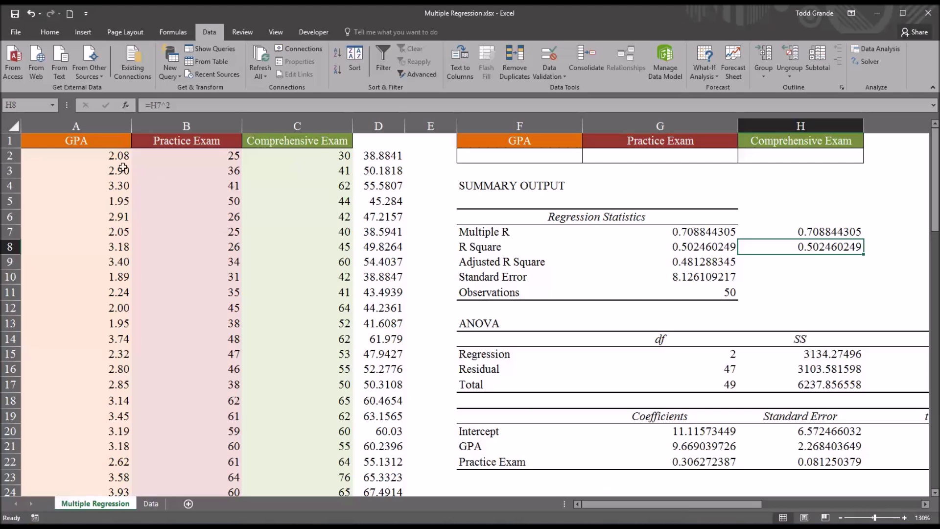
click(87, 187)
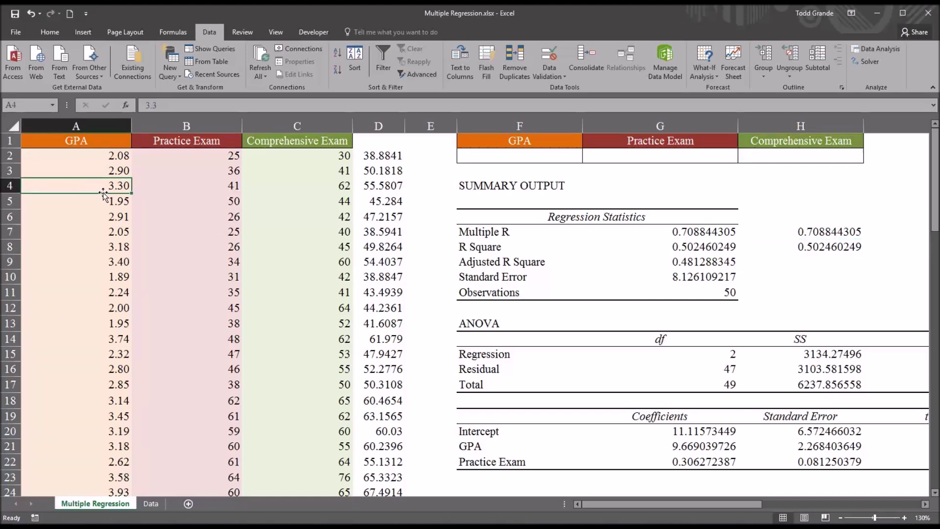
click(189, 185)
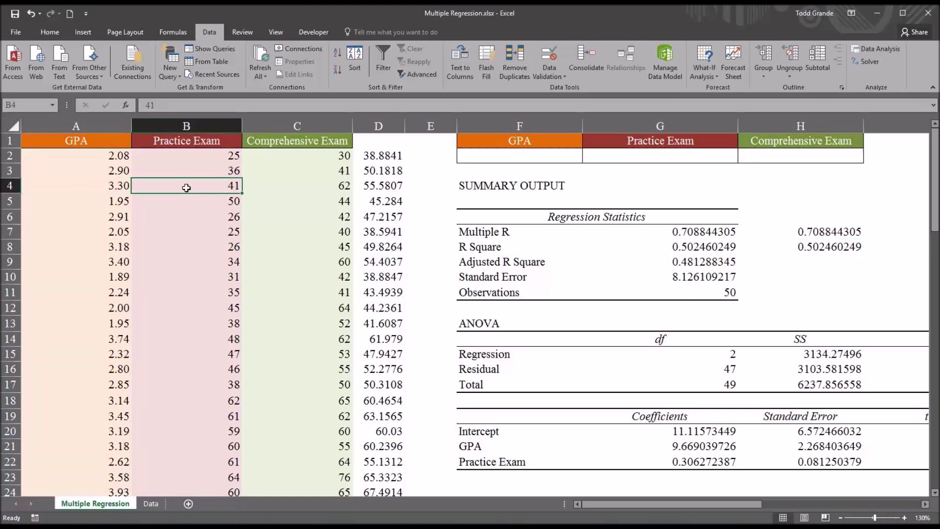
click(109, 186)
click(178, 184)
click(318, 188)
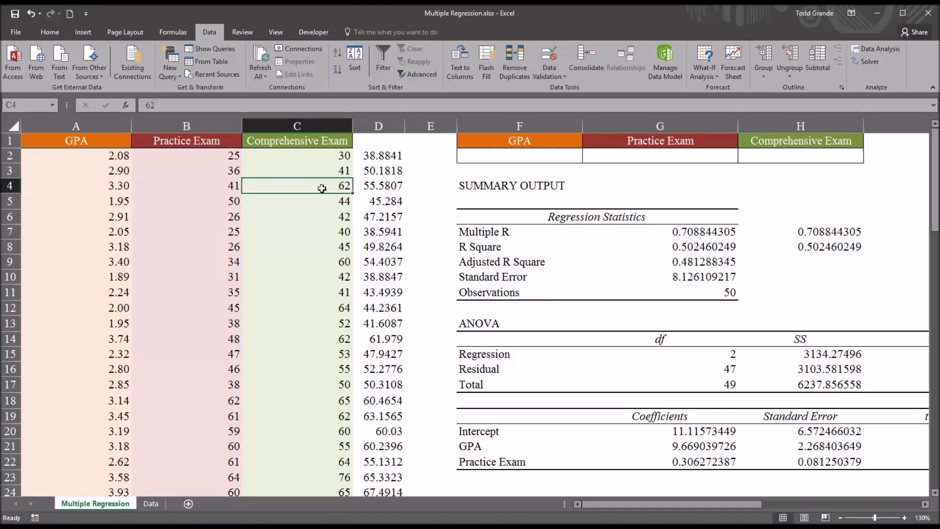
click(376, 187)
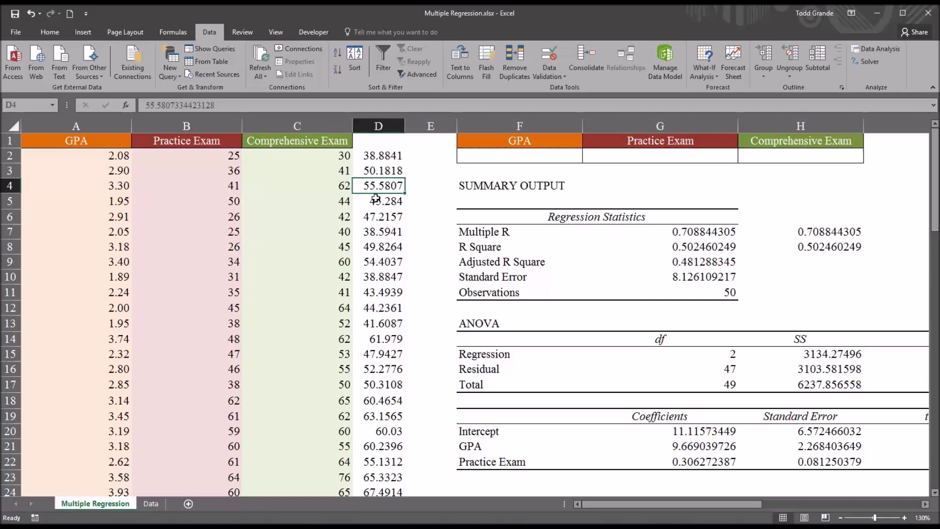
click(106, 187)
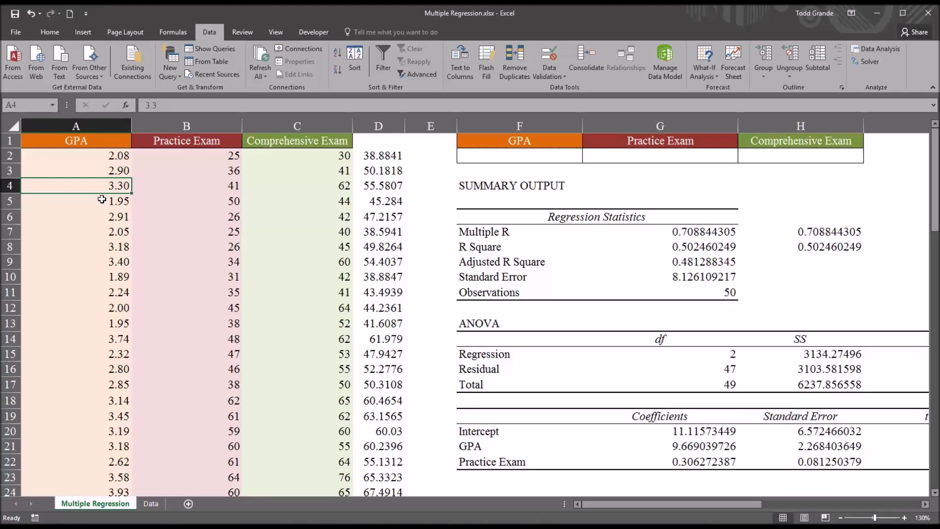
click(179, 185)
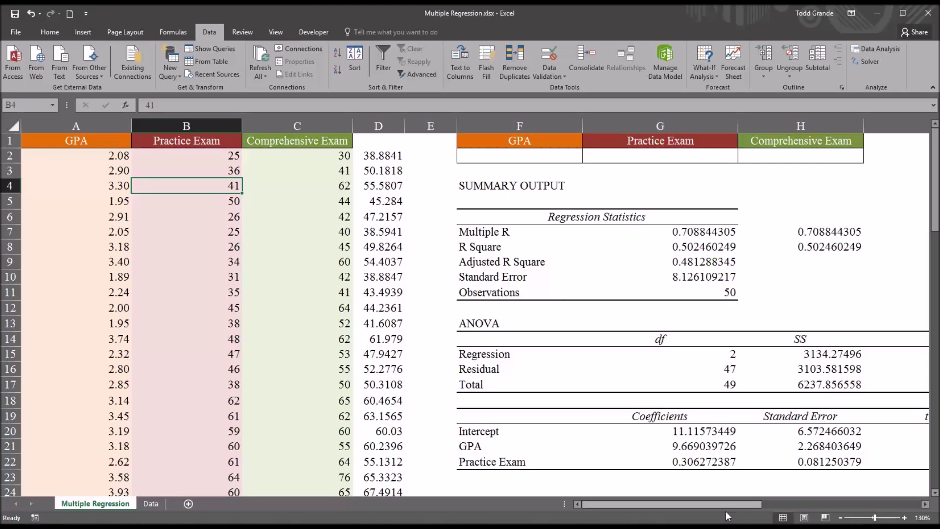
click(767, 160)
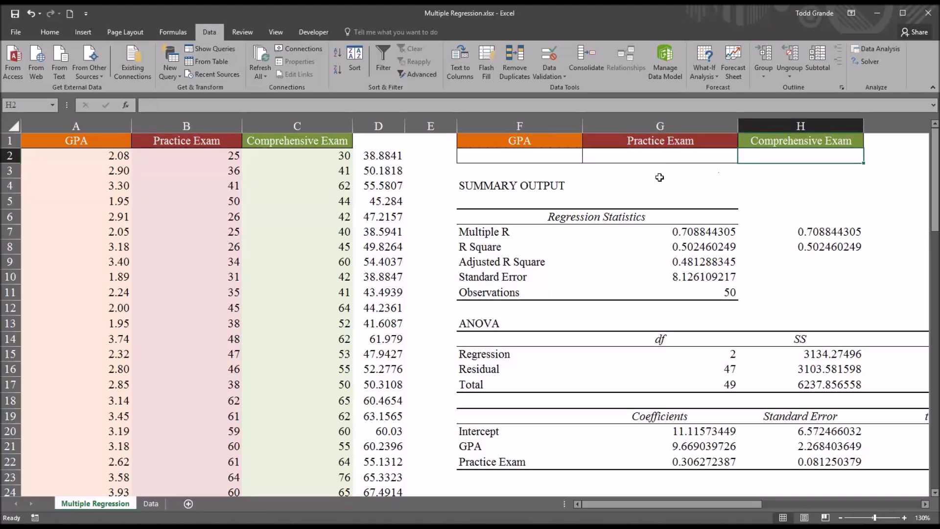
click(538, 154)
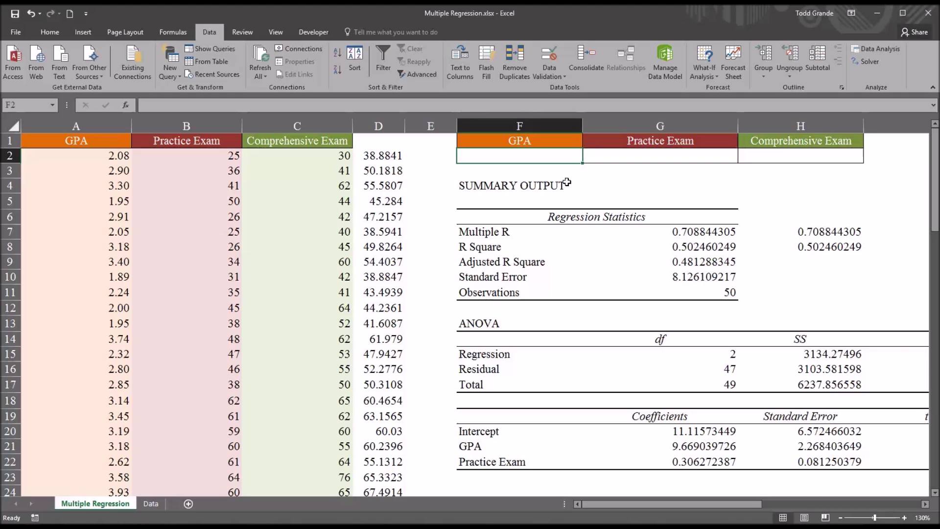
text(3.2)
key(Return)
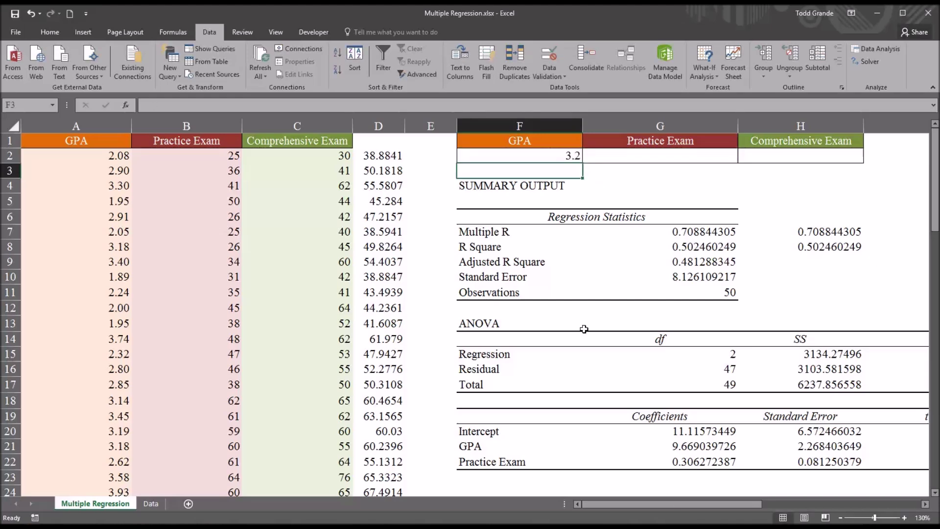
click(611, 159)
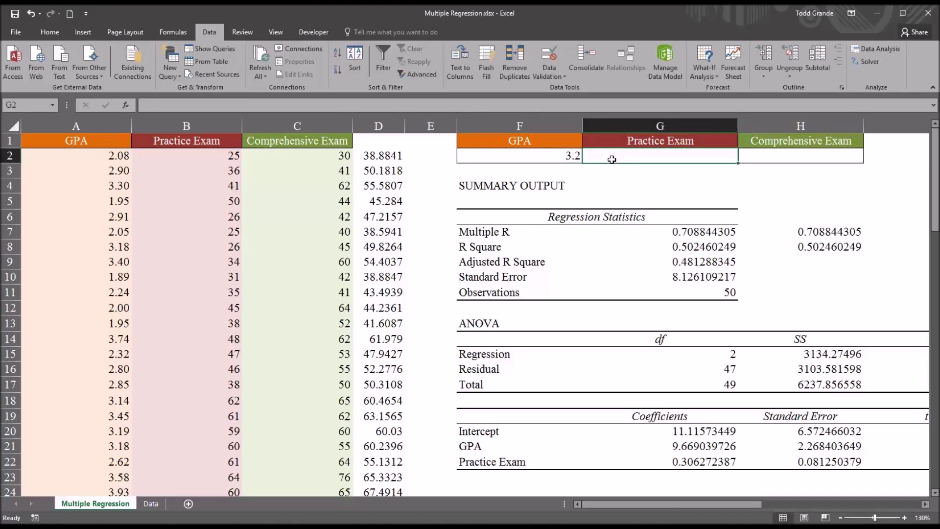
text(42)
key(Return)
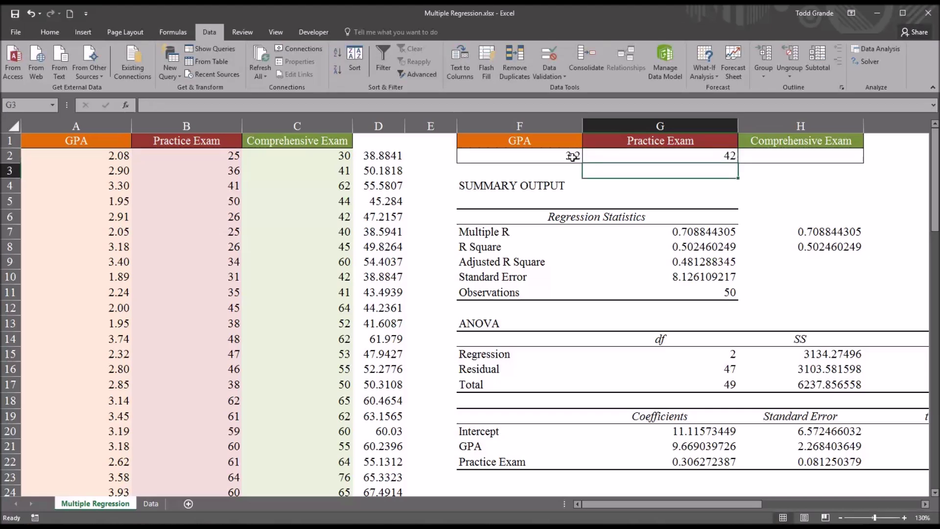
click(571, 156)
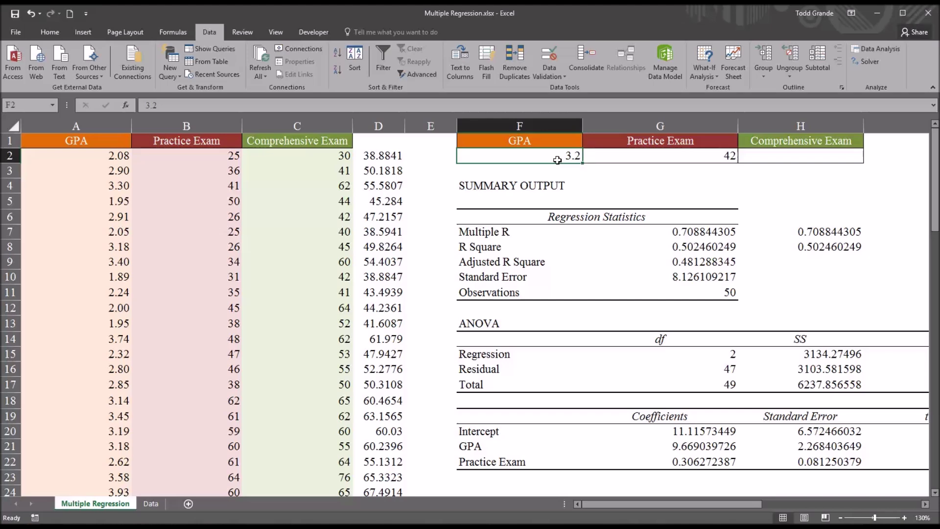
click(629, 159)
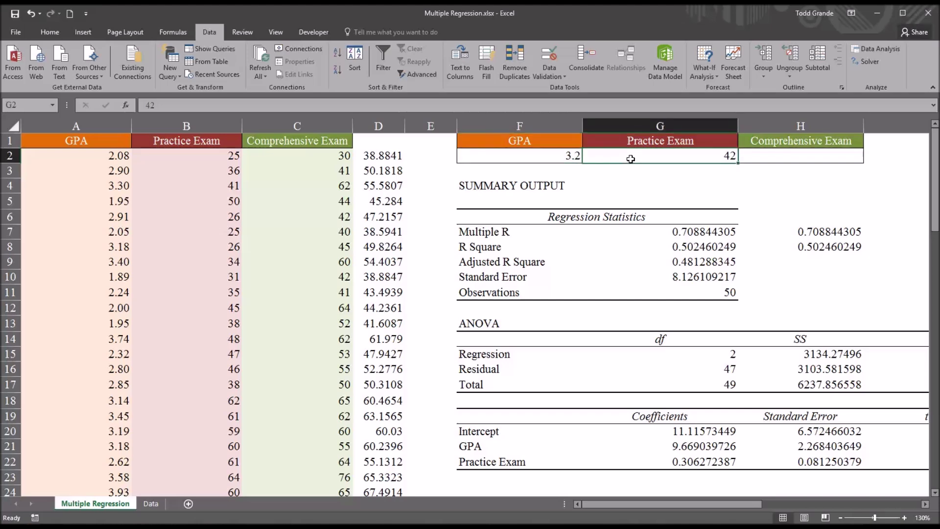
click(749, 156)
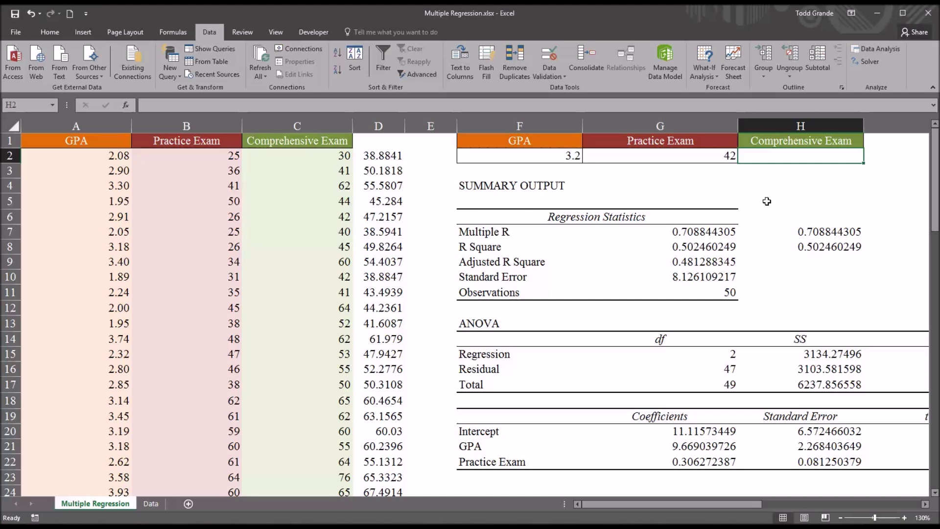
text(=)
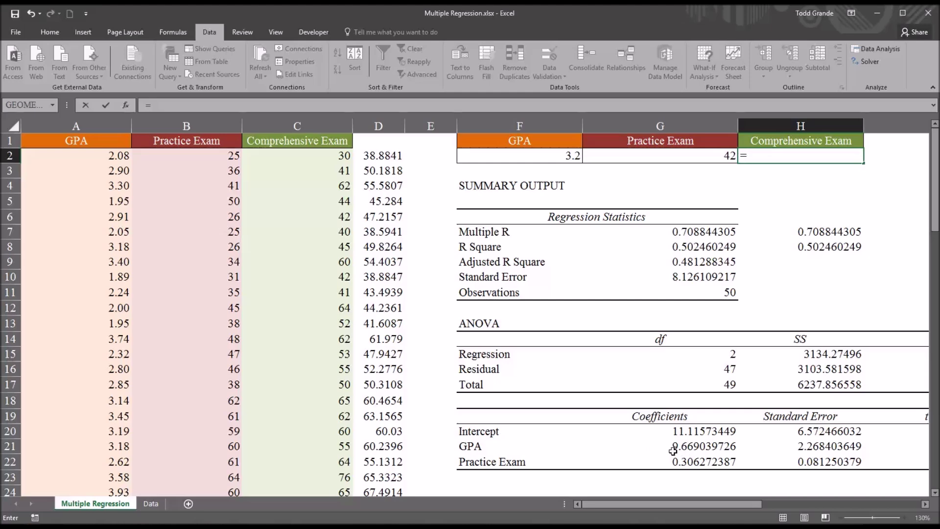
Step: Enter =G21*F2+G22*G2+G20 in H2, predicting a comprehensive exam score of 54.92010186
click(657, 446)
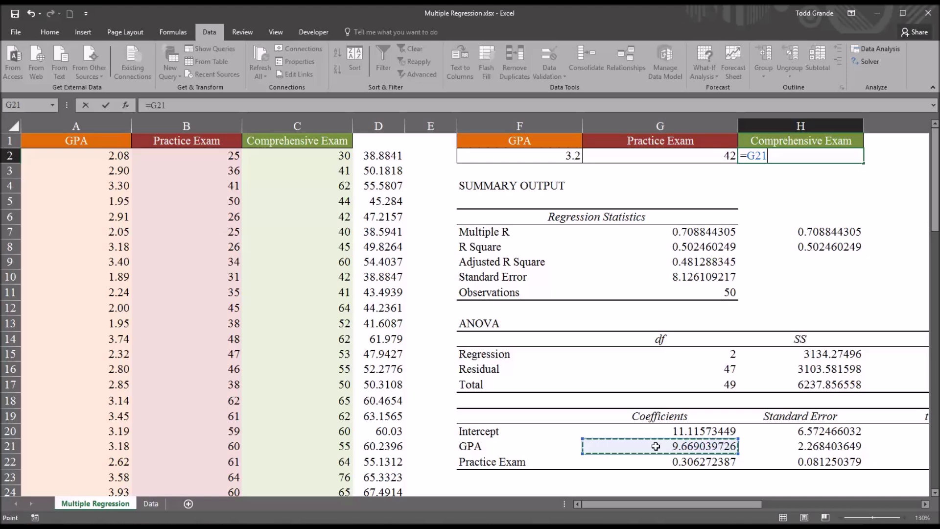
text(*)
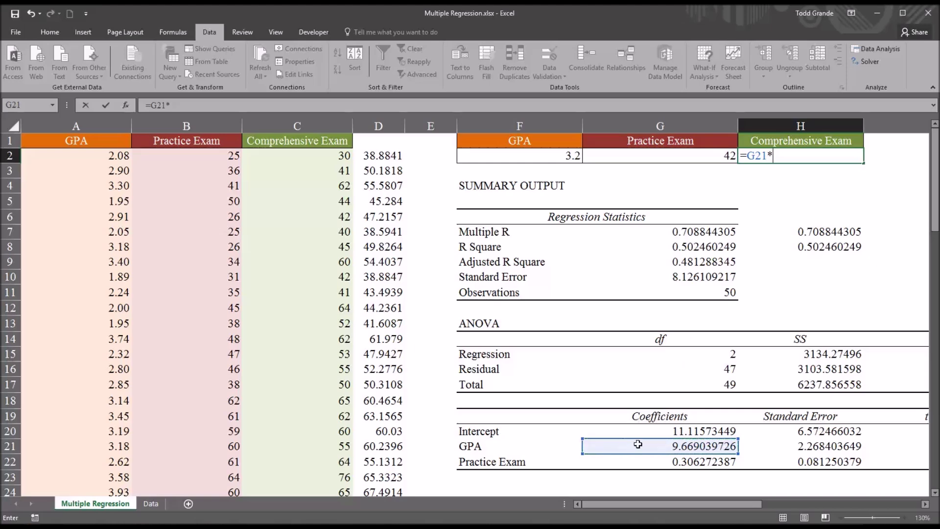
click(526, 160)
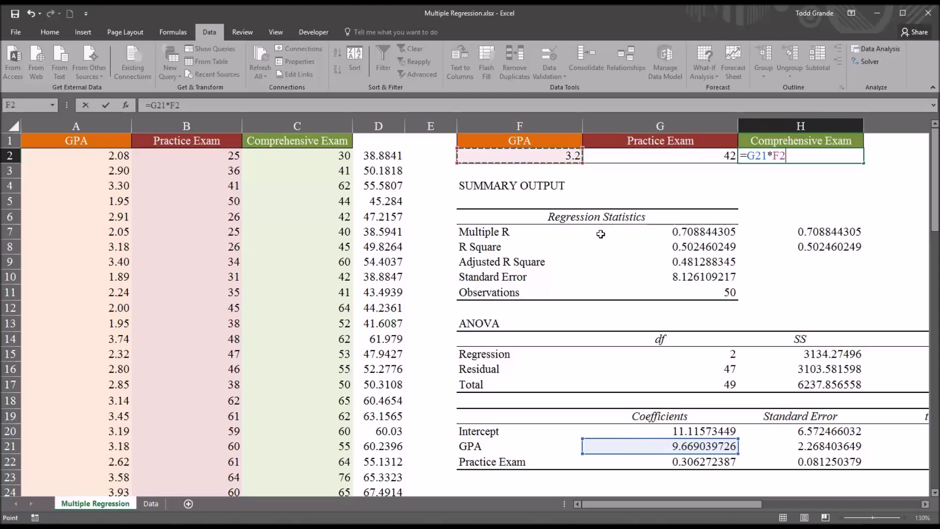
text(+)
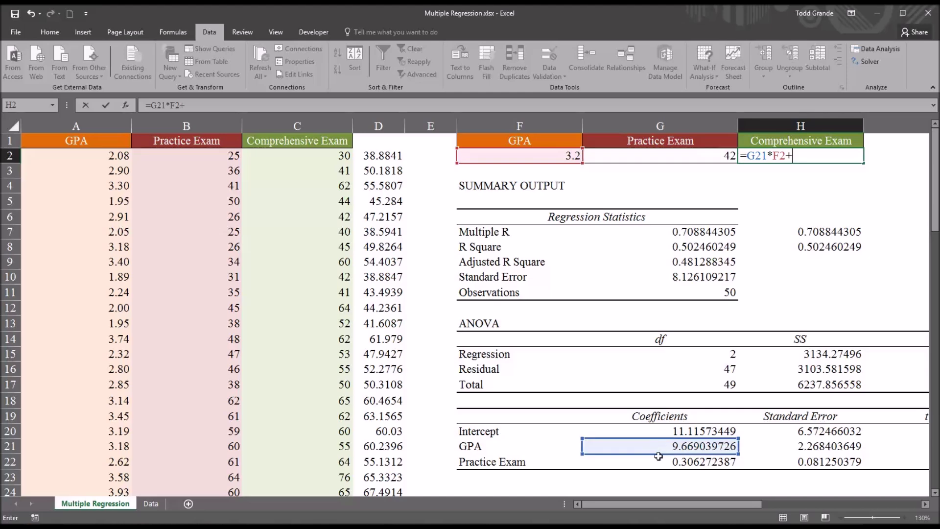
click(661, 463)
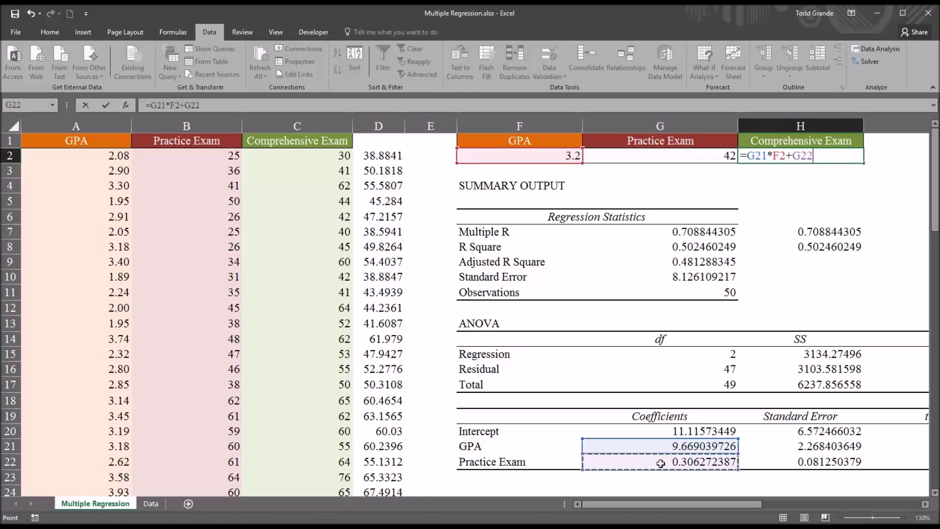
text(*)
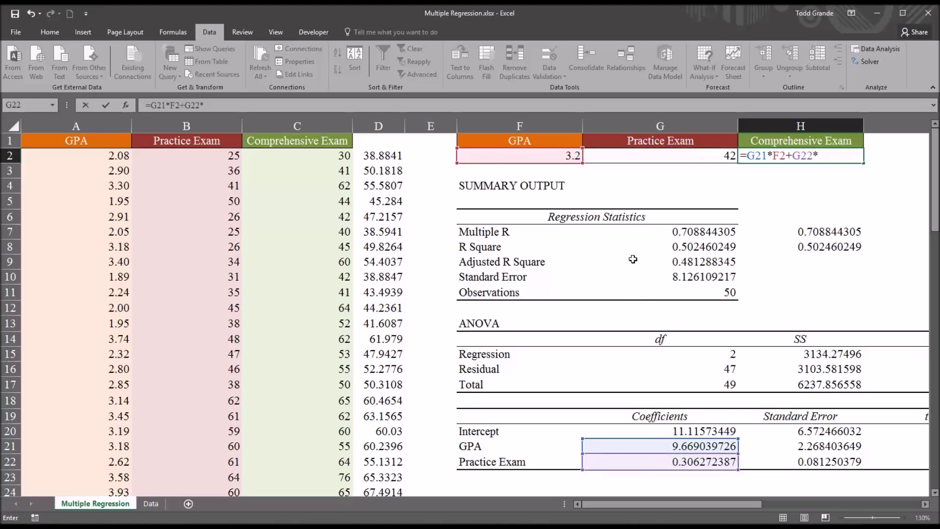
click(633, 156)
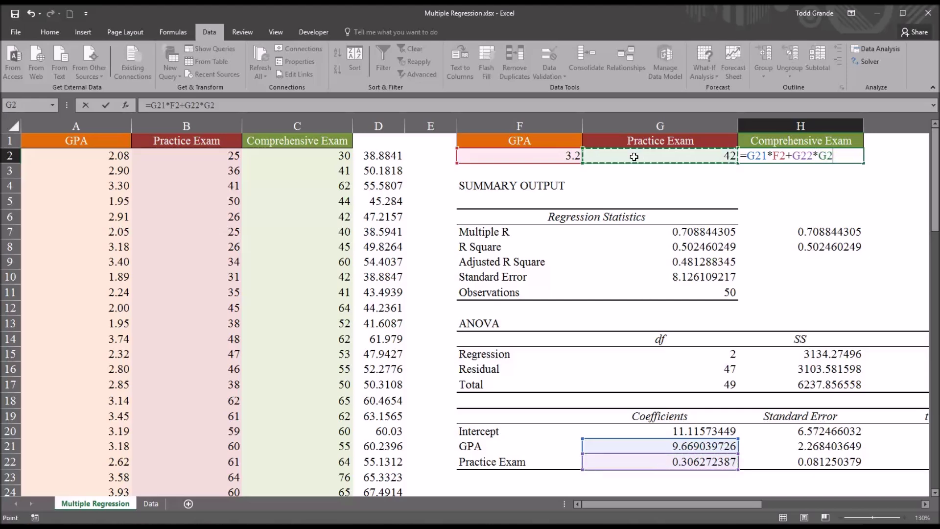
text(+)
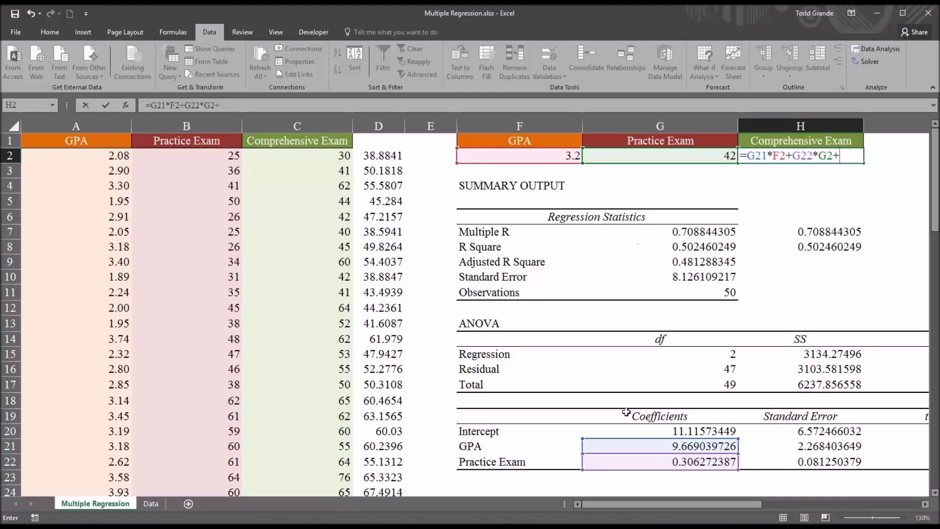
click(635, 431)
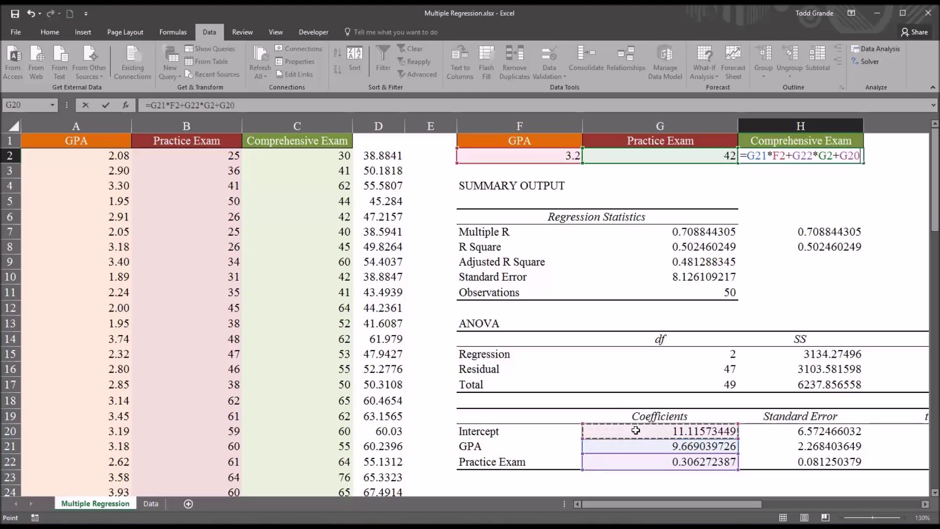
key(Return)
click(771, 161)
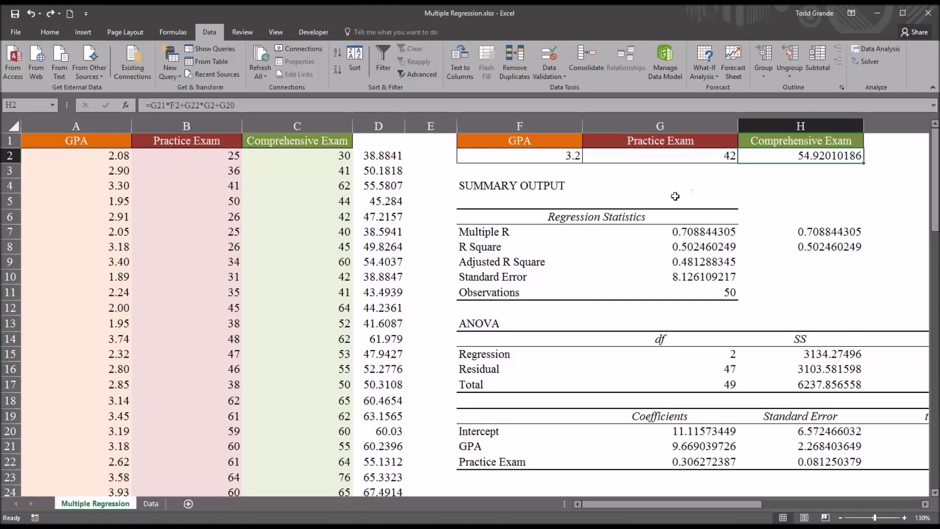
Step: Review row 4's GPA, practice exam and predicted values for comparison
click(538, 157)
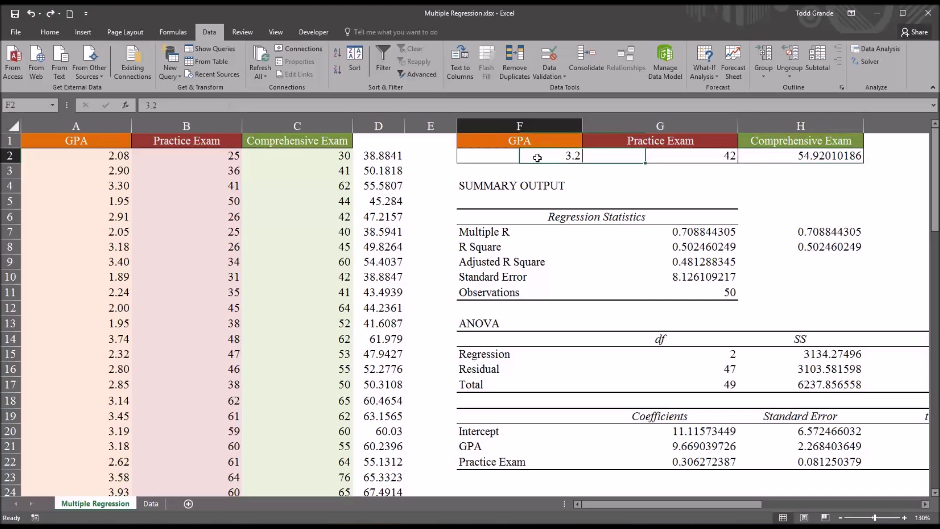
mouse_move(582, 157)
mouse_down()
mouse_move(560, 158)
mouse_move(569, 158)
mouse_up()
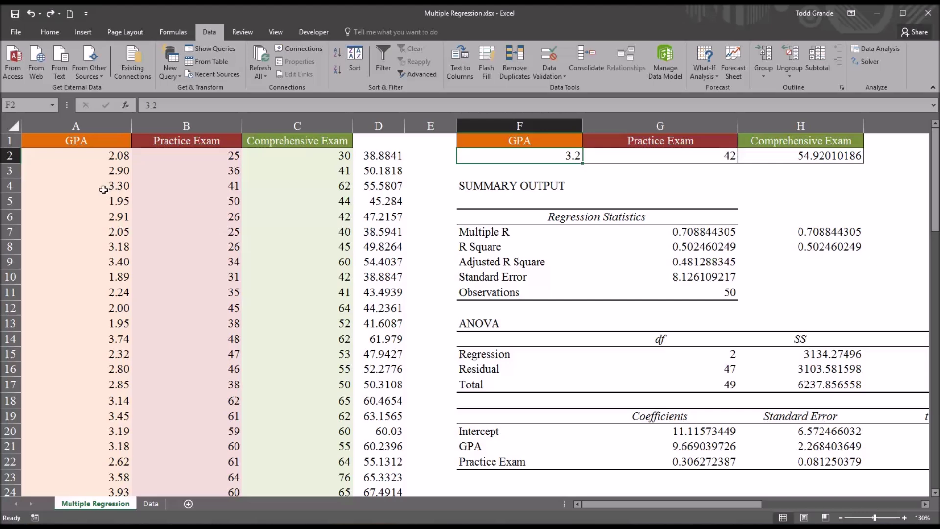
drag(103, 185, 137, 188)
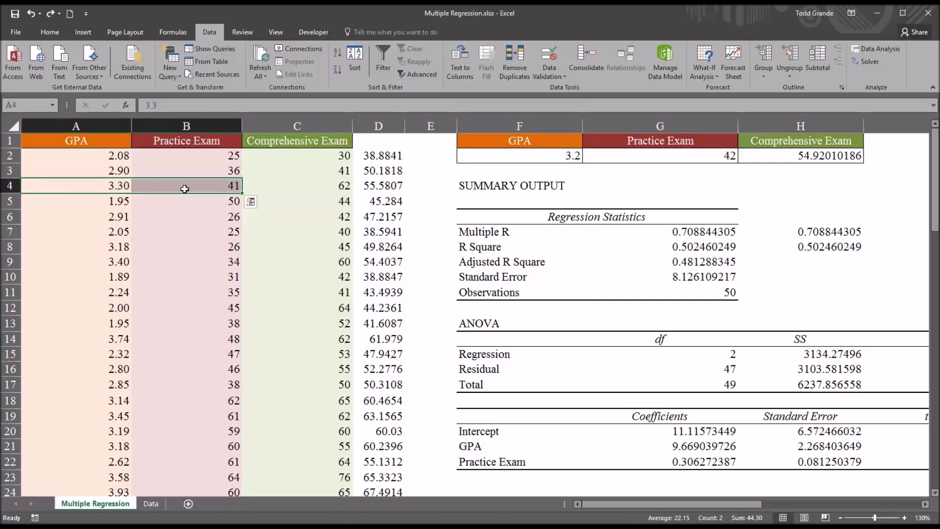
drag(108, 187, 162, 190)
click(361, 188)
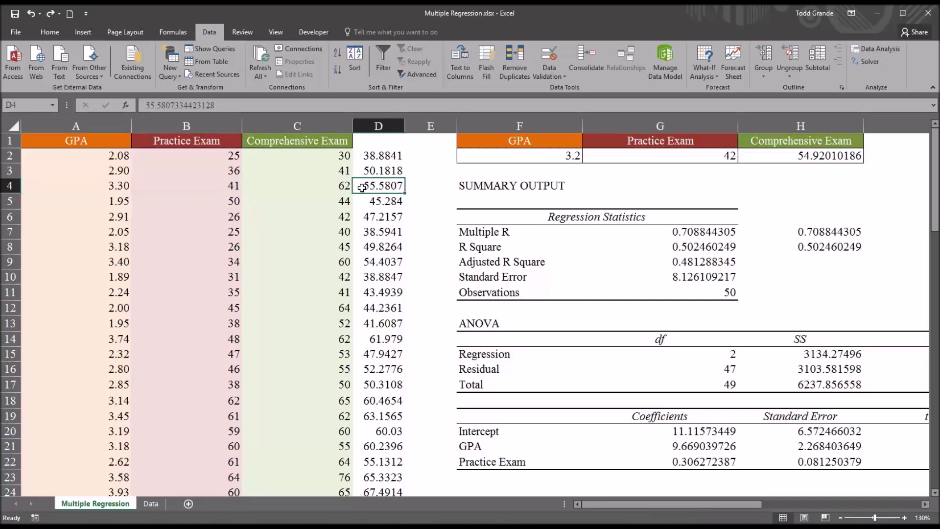
Step: Set inputs to GPA 3.3 and practice exam 41 so H2 predicts 55.58073344, matching row 4
click(497, 163)
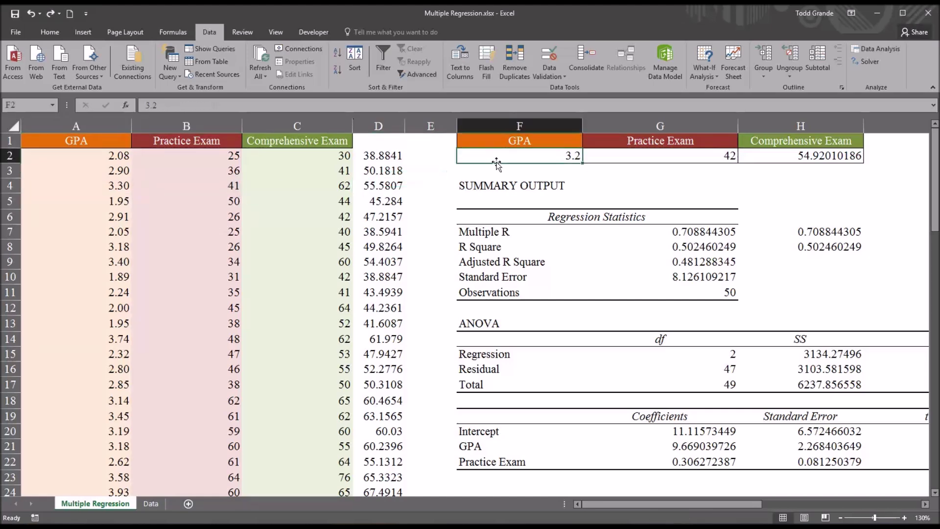
text(3.3)
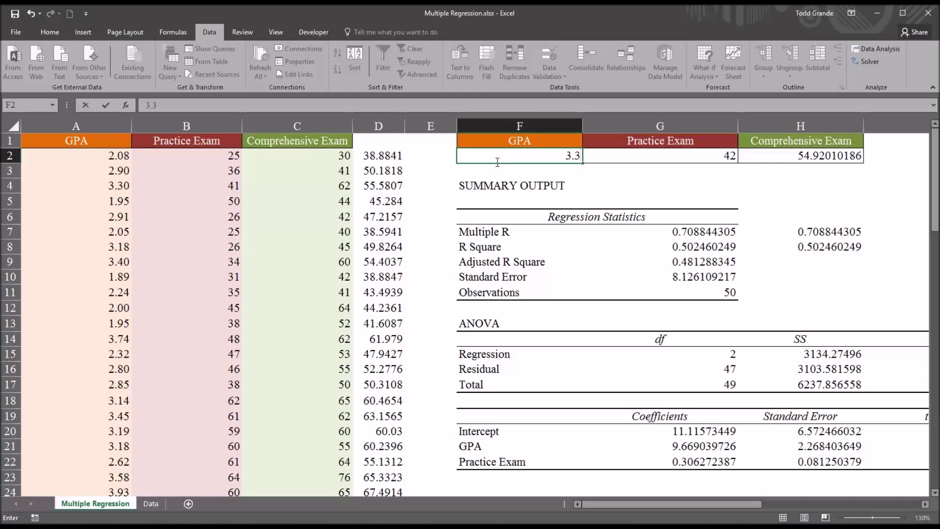
key(Tab)
text(4)
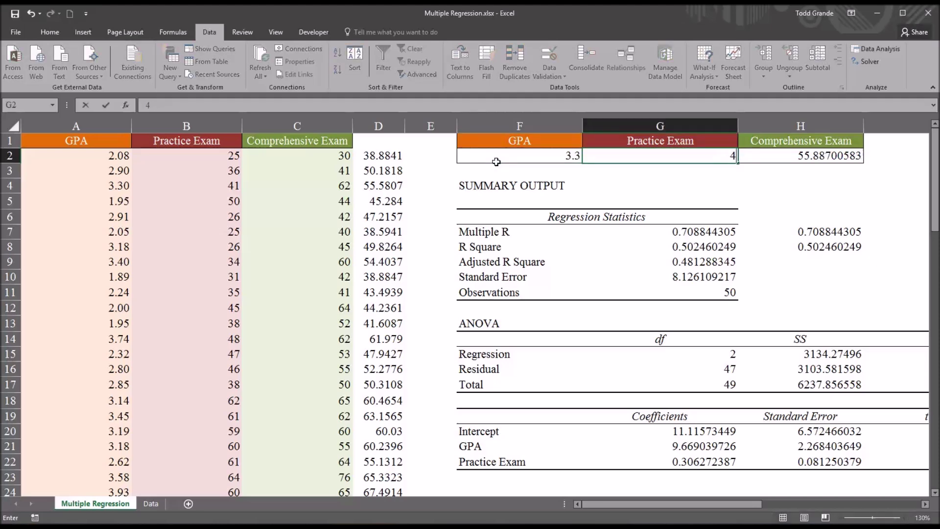
click(497, 162)
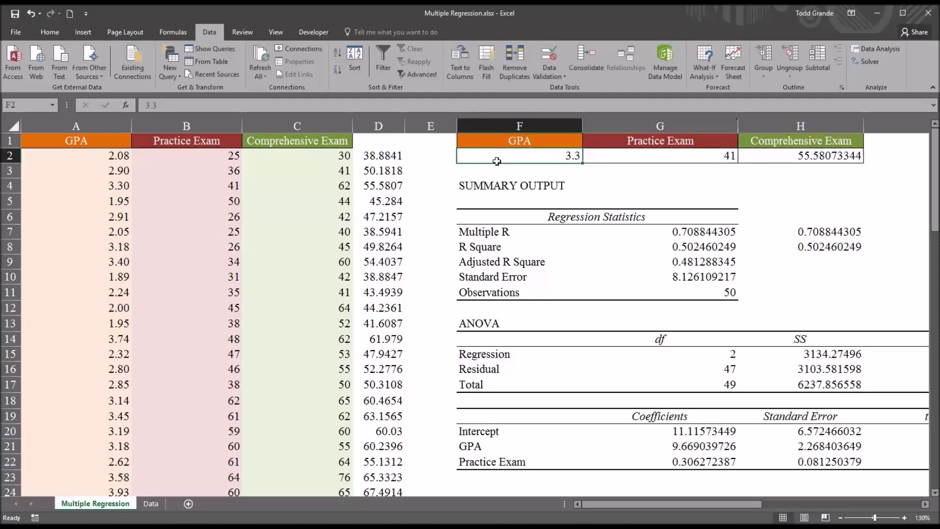
click(771, 161)
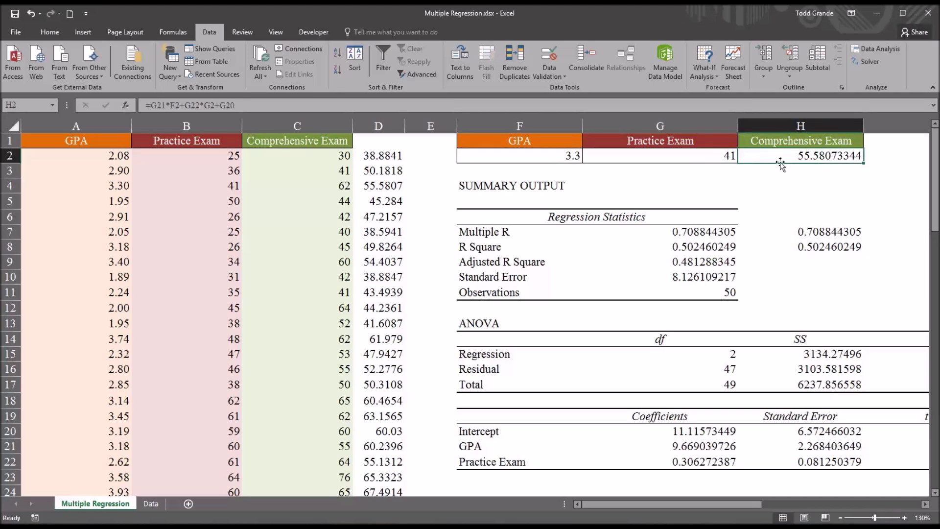
click(376, 185)
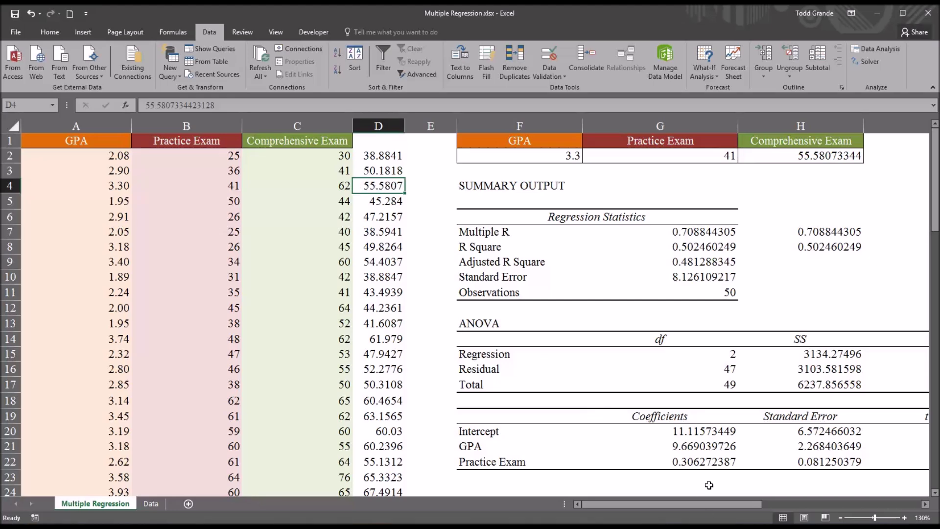
click(760, 162)
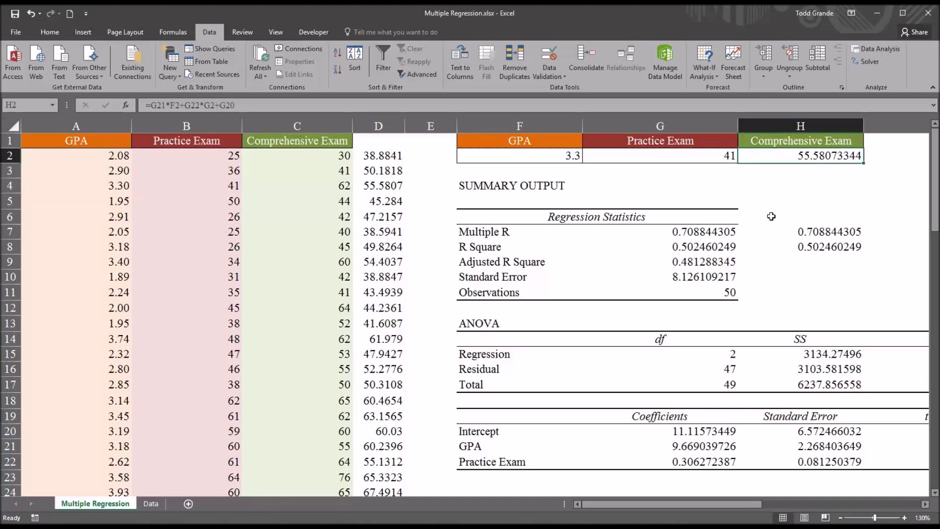